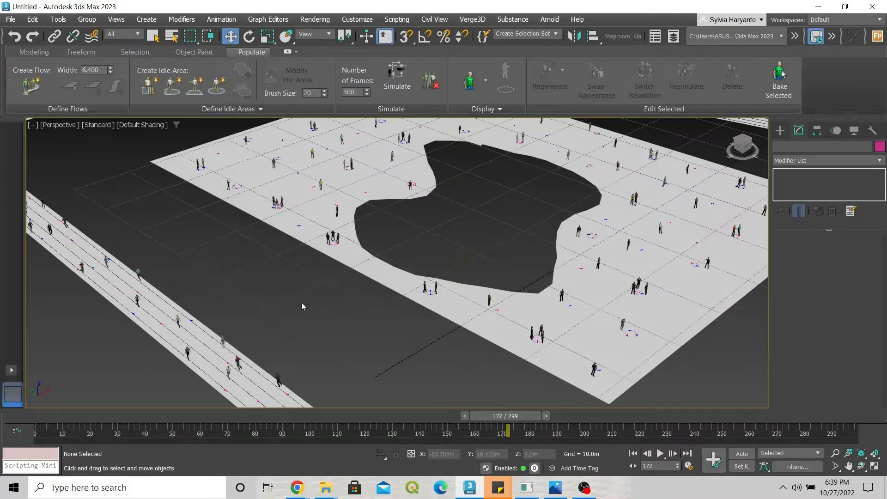
- Examine the simulated pedestrian flow and the idle area in both the perspective and top views
scroll(301, 305, down, 4)
scroll(295, 351, up, 8)
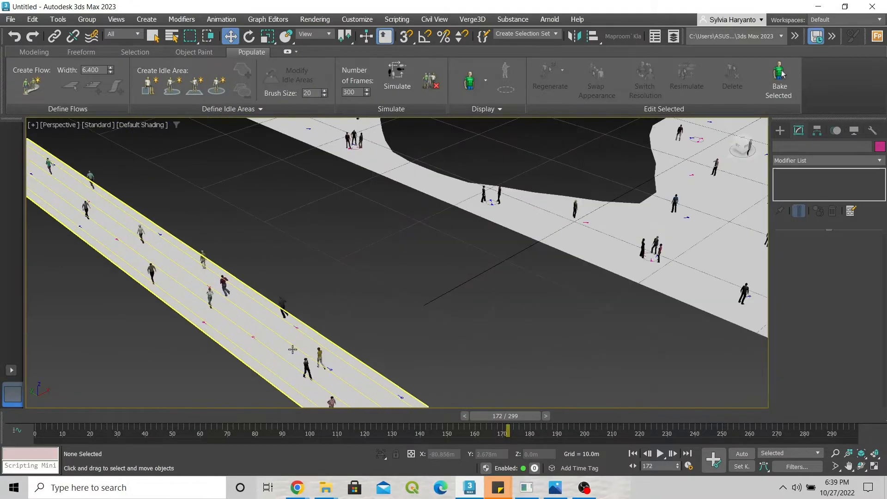
scroll(293, 350, up, 3)
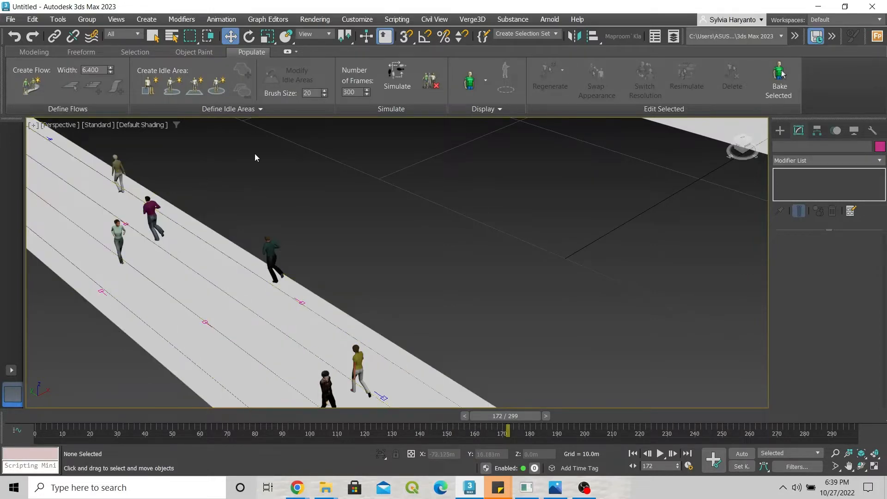
scroll(289, 276, down, 5)
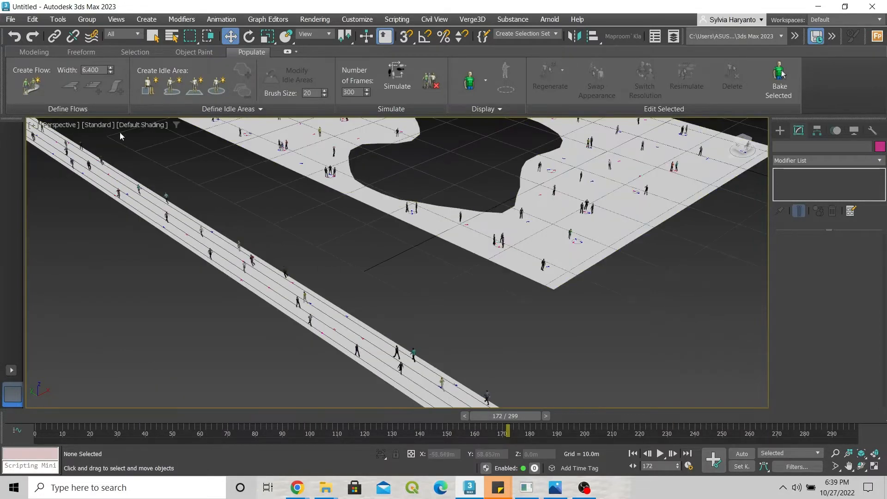
key(t)
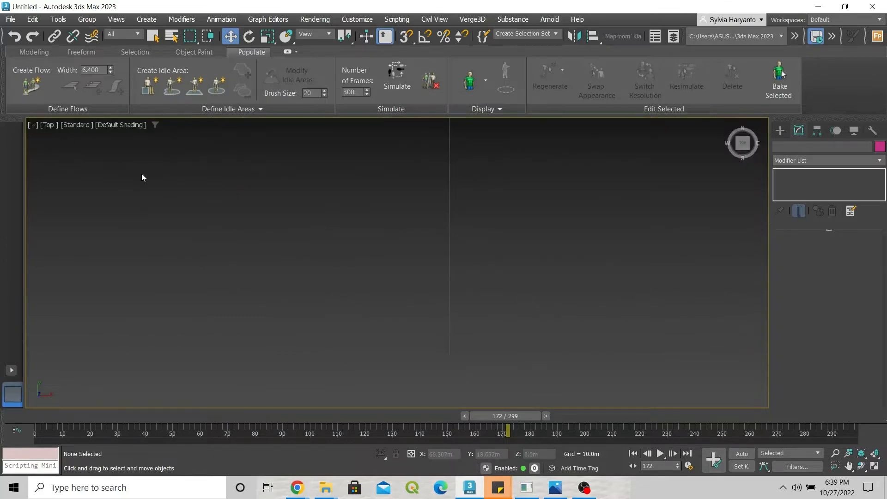
scroll(255, 285, down, 5)
scroll(162, 280, up, 6)
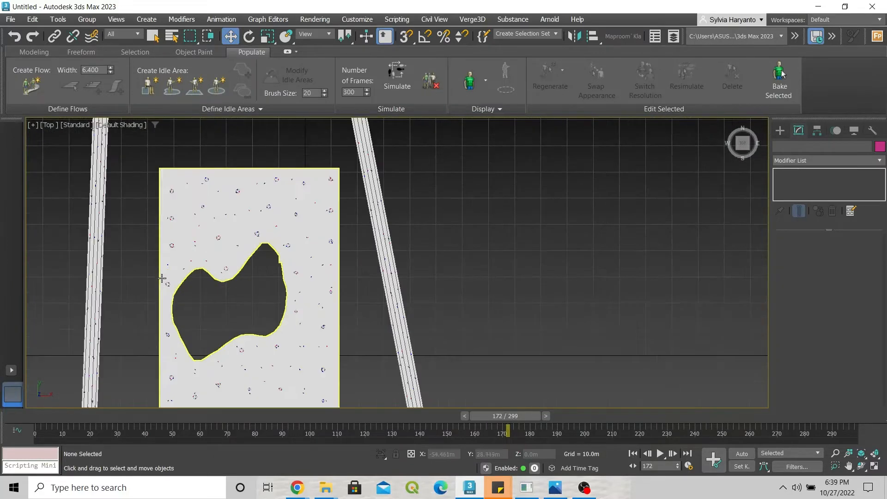
scroll(218, 253, down, 3)
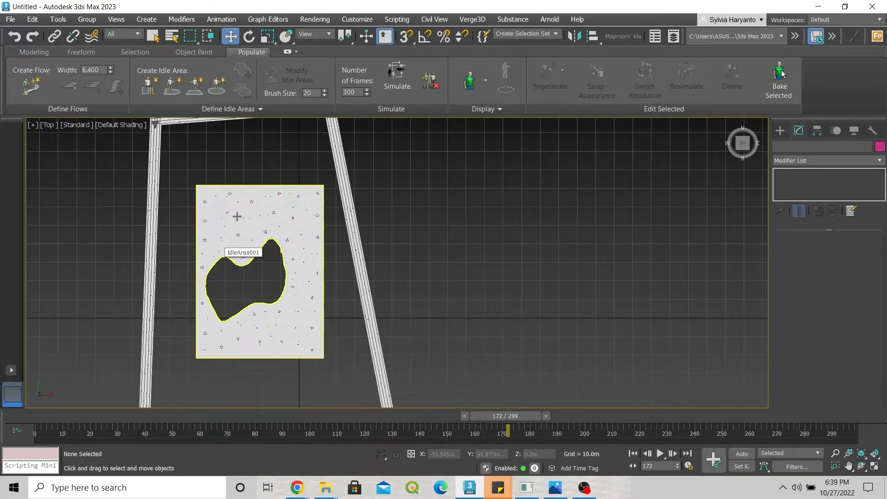
scroll(237, 216, up, 4)
scroll(218, 217, down, 6)
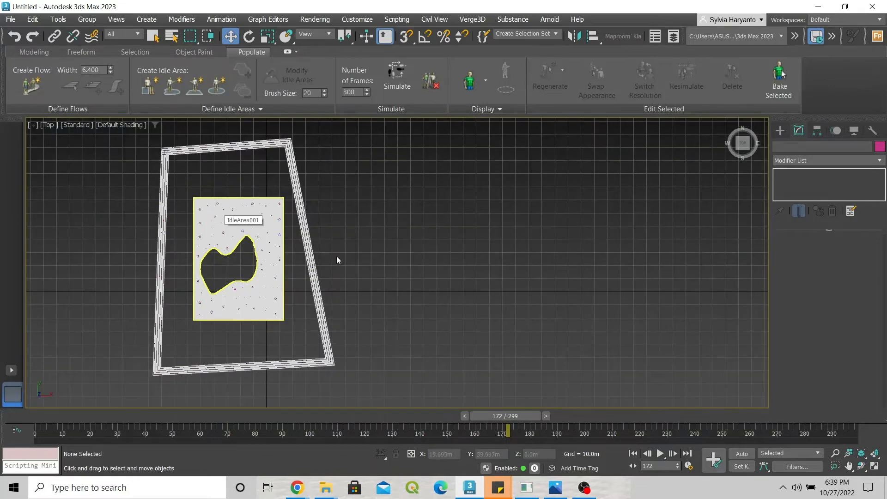
key(p)
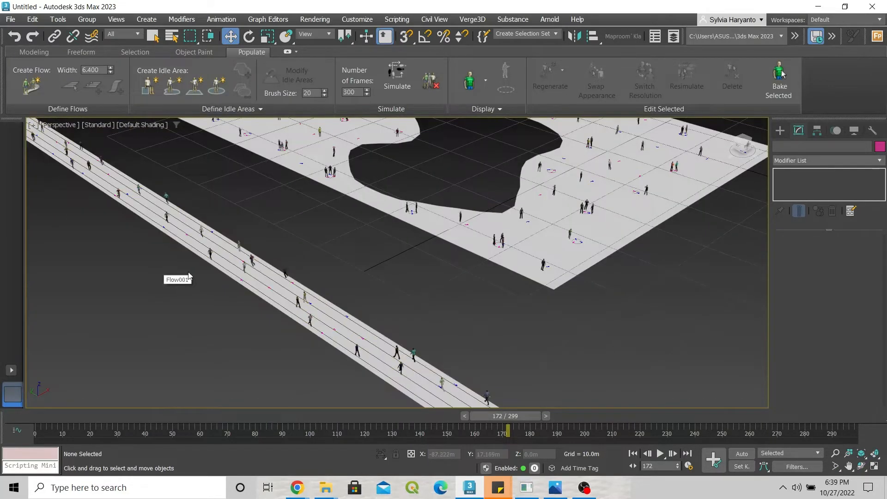
scroll(219, 257, up, 5)
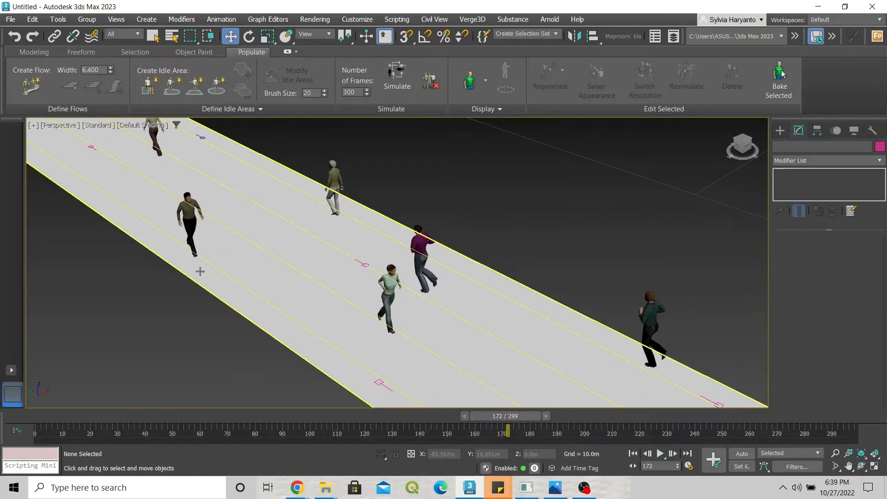
scroll(200, 271, down, 3)
- Create a photometric Free Light in the top view, beside the pink-shirted pedestrian on the flow path east of the idle area
click(780, 130)
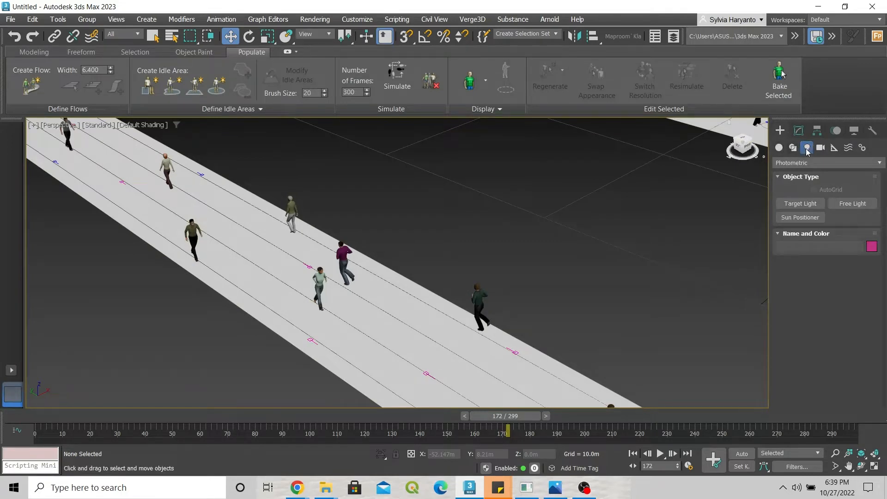
click(778, 147)
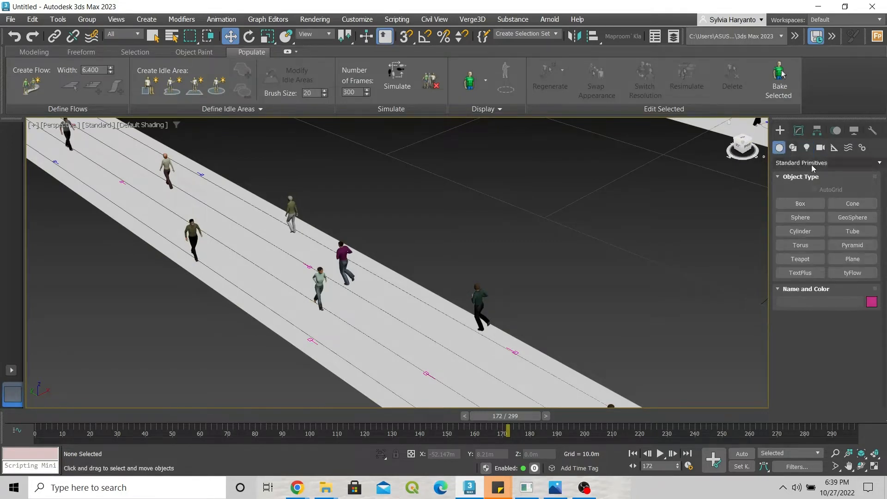
click(807, 147)
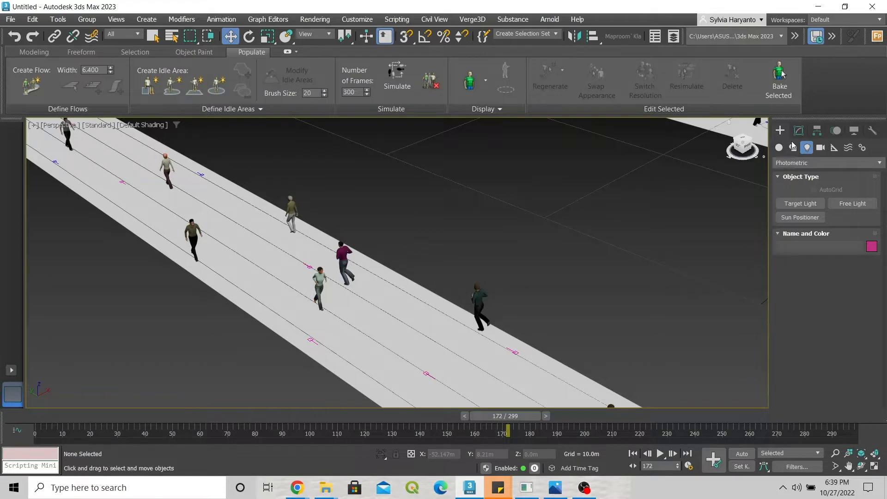
click(792, 149)
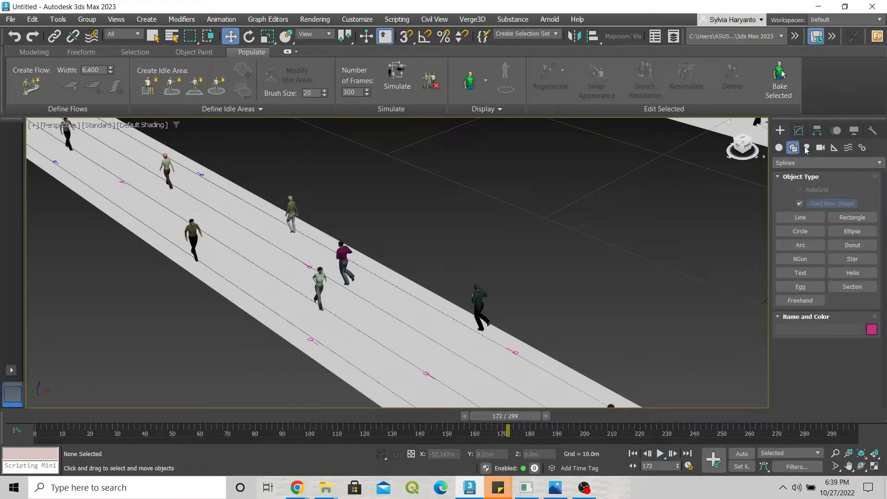
click(807, 148)
click(851, 204)
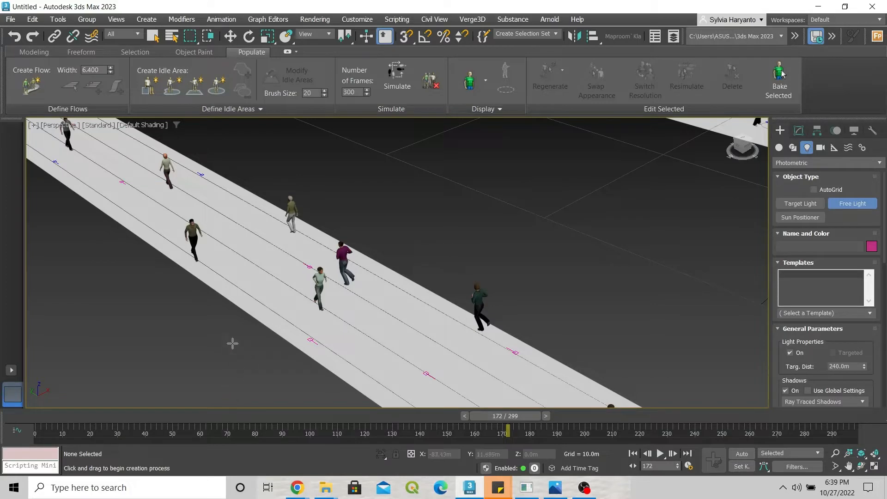
key(t)
scroll(233, 291, up, 8)
scroll(377, 237, down, 4)
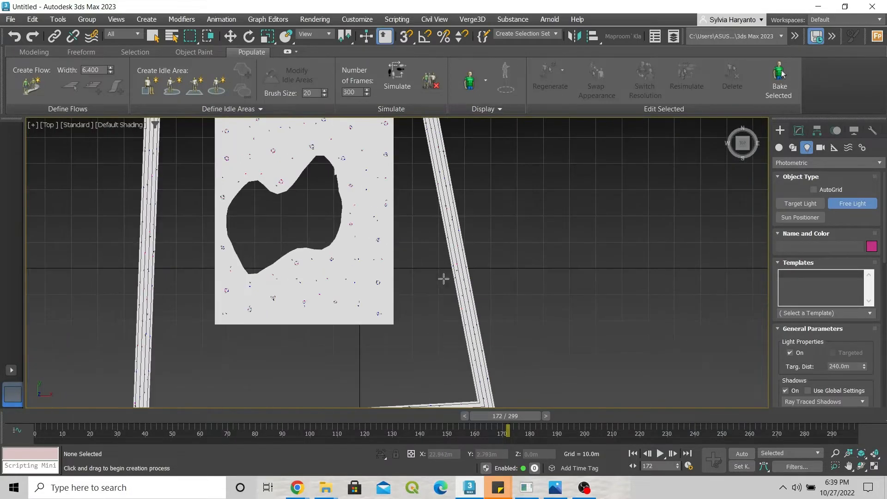
scroll(444, 279, up, 10)
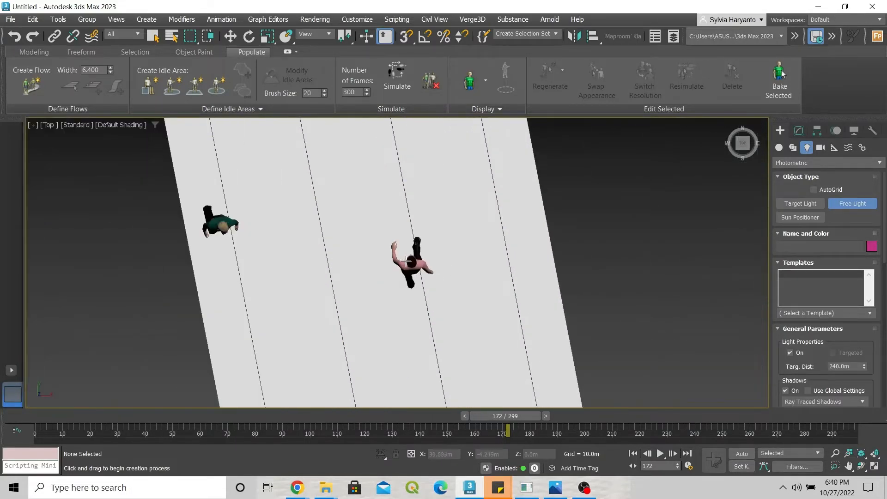
drag(406, 260, 436, 256)
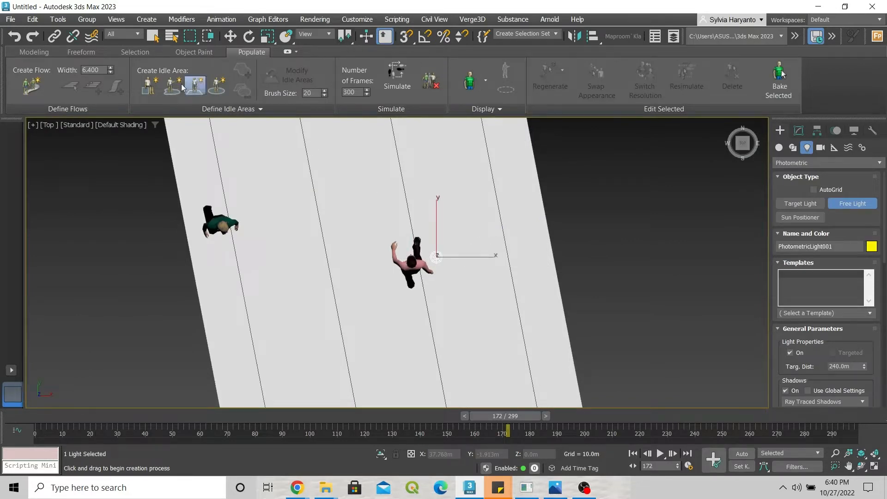
- Raise the free light to a Z height of 1.6 m in the perspective view
key(p)
scroll(385, 326, down, 12)
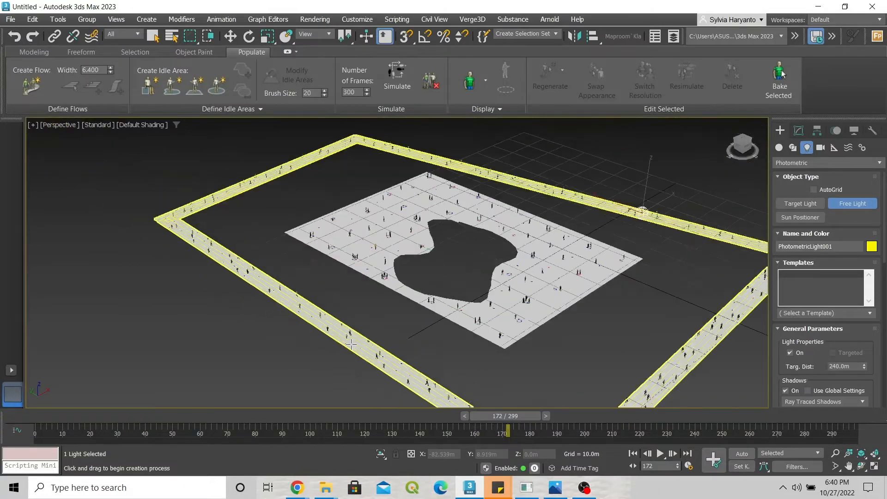
scroll(514, 279, up, 4)
scroll(463, 274, up, 8)
scroll(510, 253, up, 3)
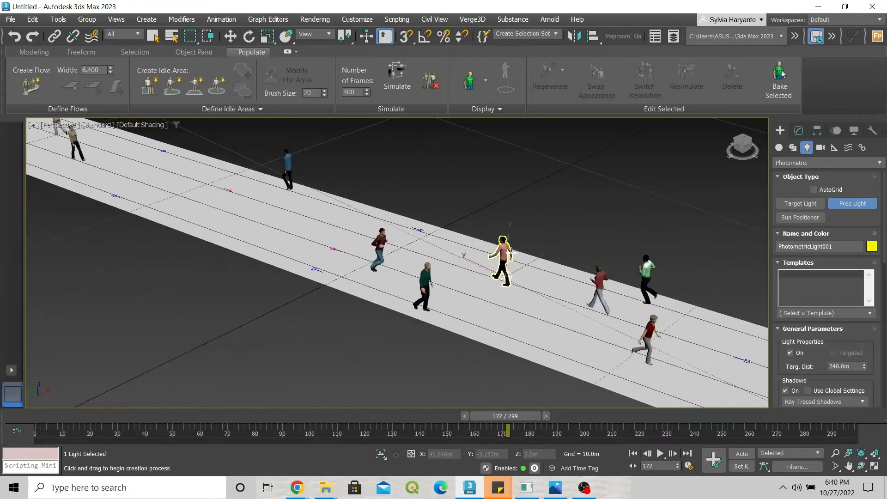
click(231, 36)
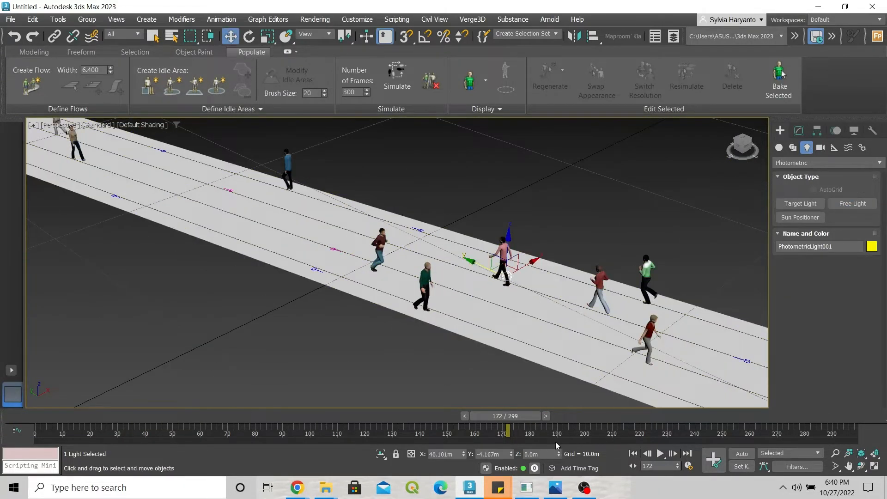
click(534, 453)
key(Return)
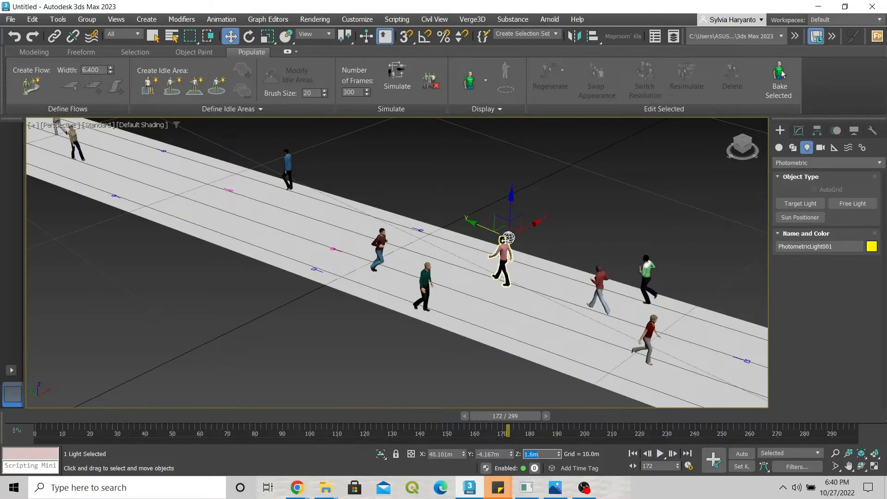
- Move the light horizontally to just in front of the pink-shirted pedestrian's face, at about X 39.8 m, Y -4.0 m
scroll(511, 237, up, 6)
drag(523, 232, 517, 235)
drag(463, 234, 456, 232)
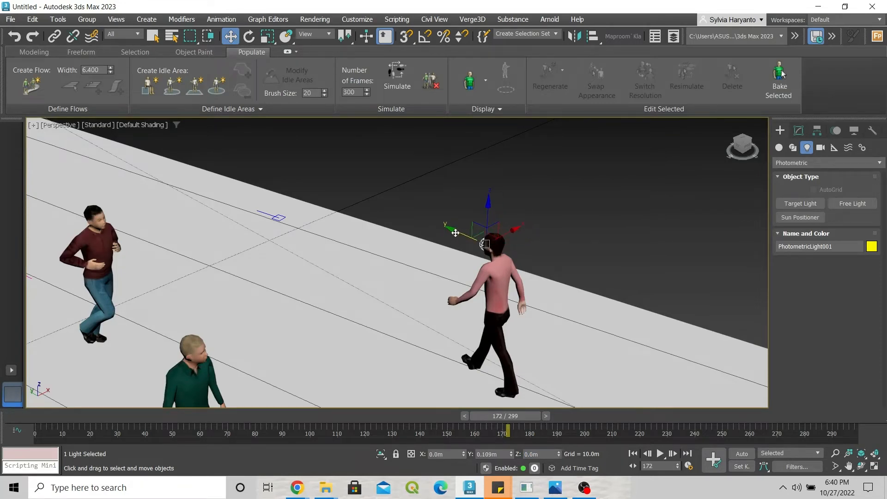
click(654, 213)
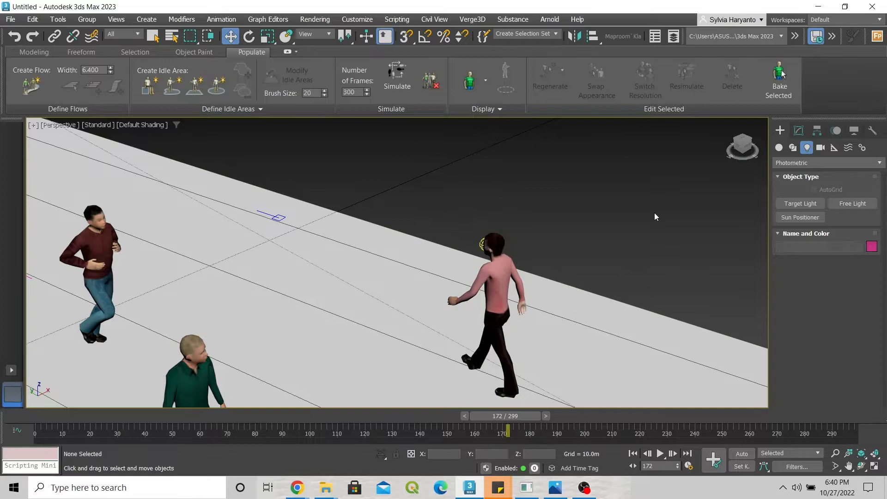
click(481, 243)
drag(457, 231, 451, 229)
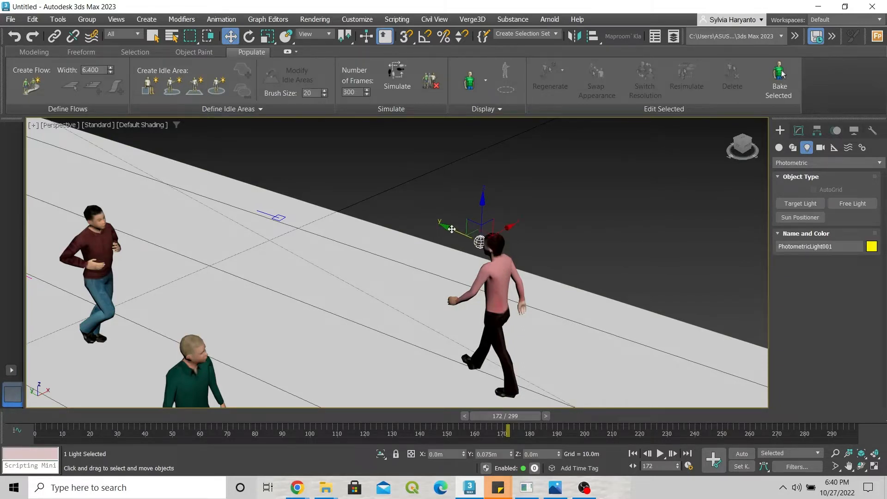
click(600, 183)
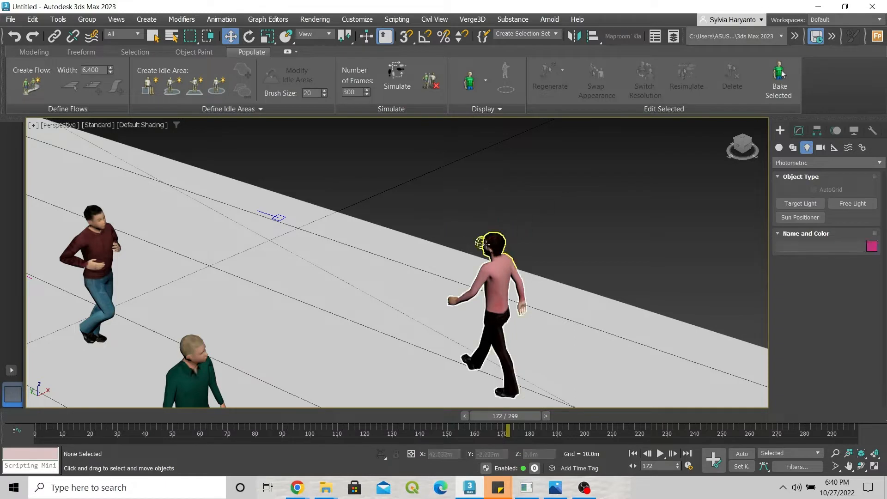
click(481, 242)
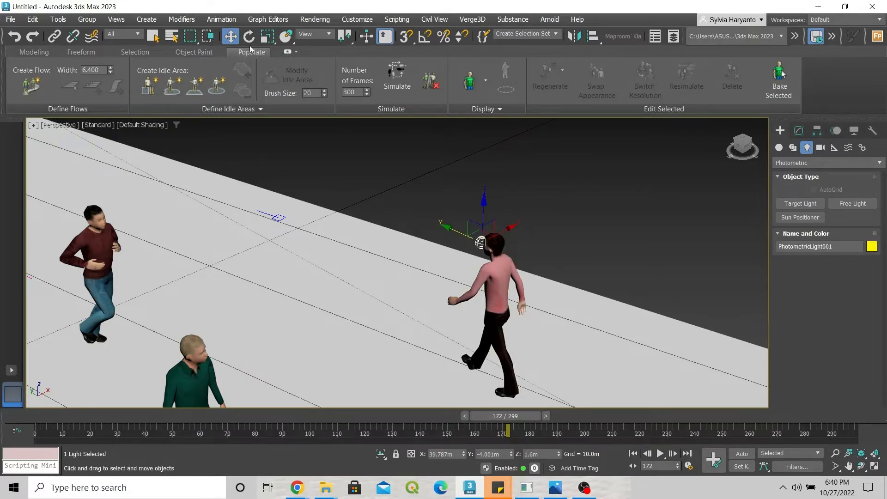
- Review the exposure control settings in the scene's environment options
click(314, 19)
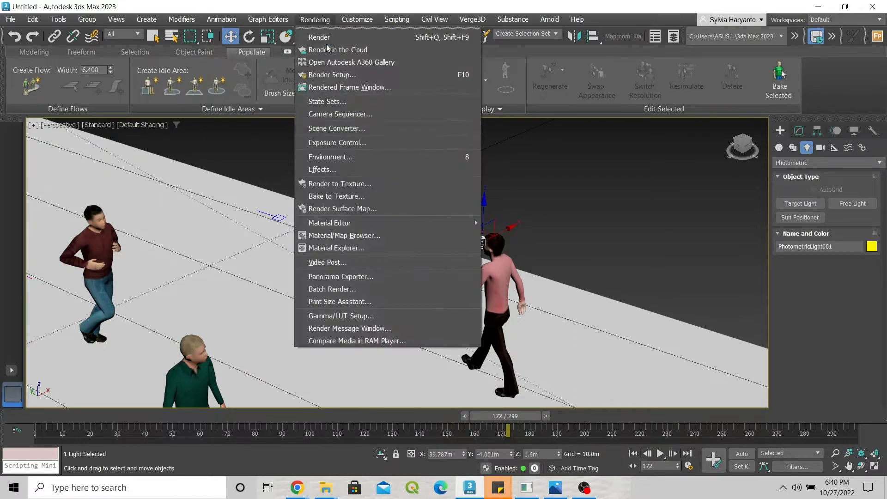
click(370, 158)
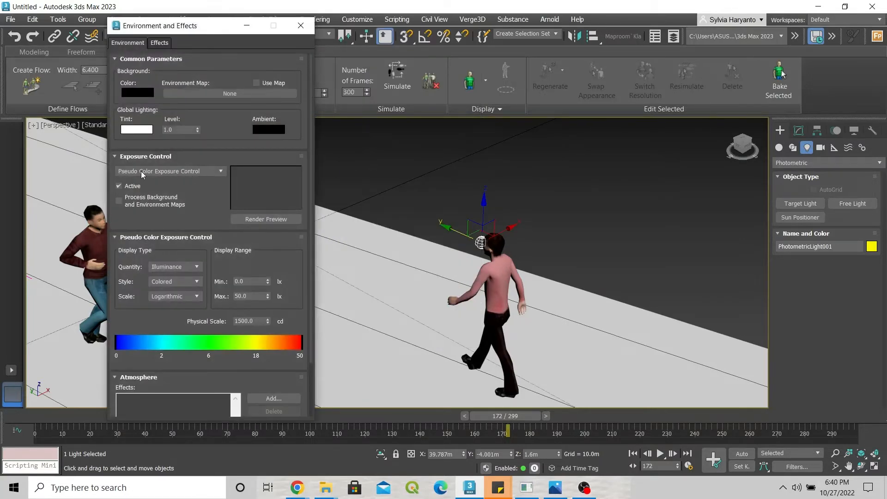
click(300, 25)
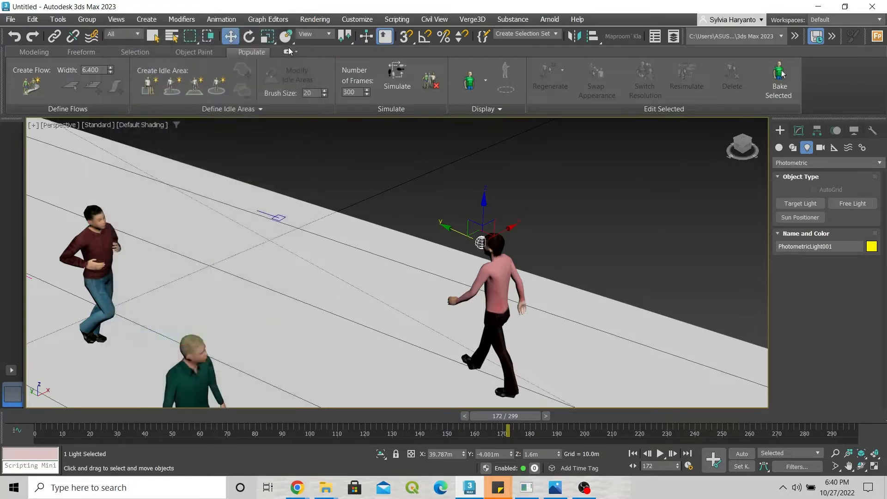
- Switch the perspective viewport's display to High Quality
click(107, 126)
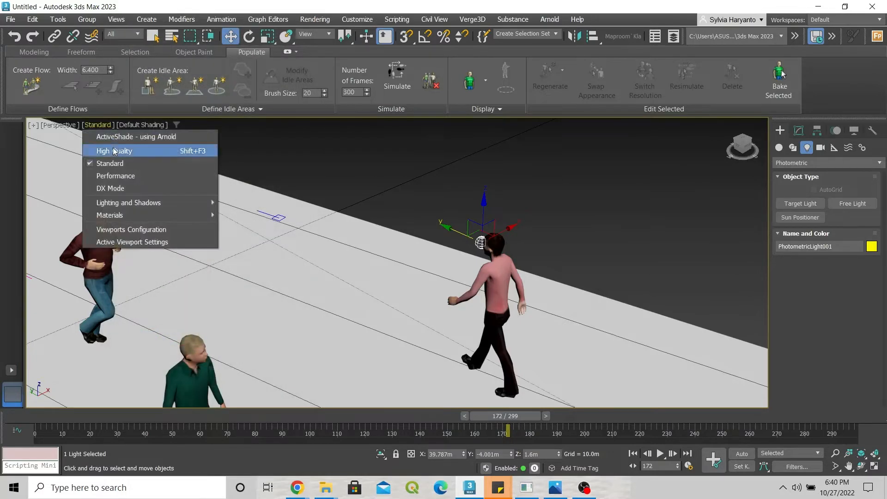
click(105, 126)
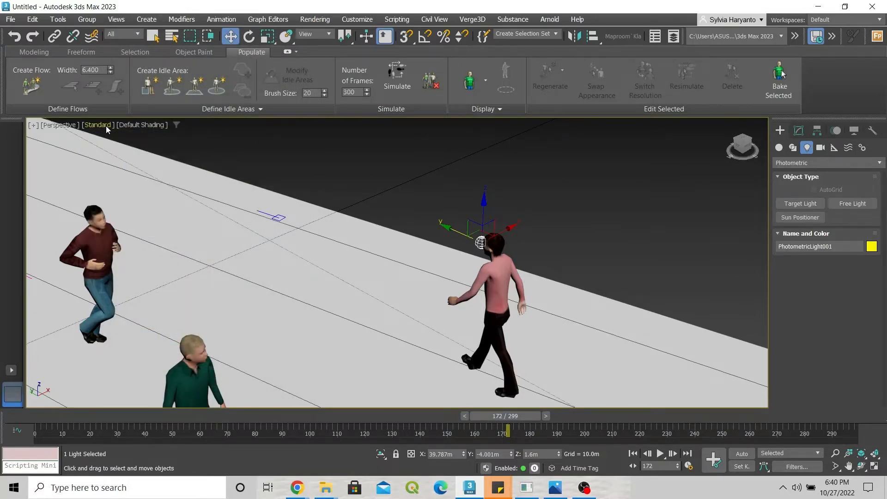
click(106, 125)
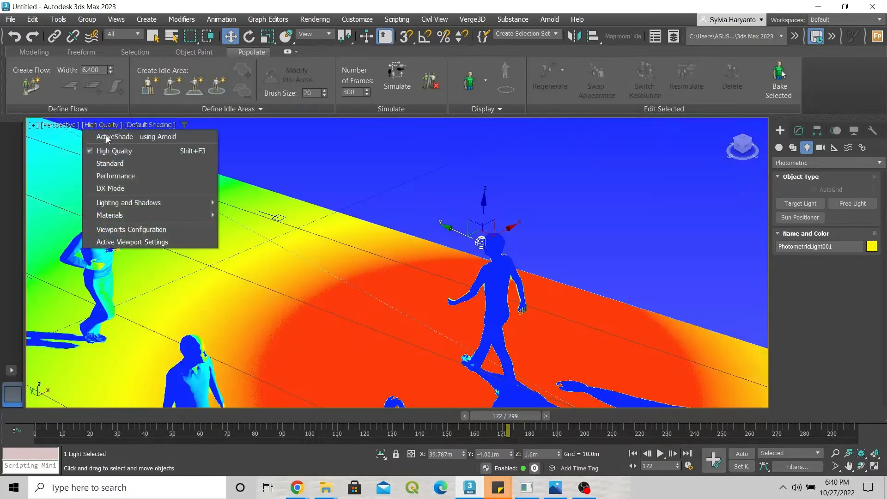
click(559, 176)
- Deselect the light and examine the false-colour illuminance and pedestrian shadows around it along the flow path
scroll(342, 253, down, 3)
scroll(351, 268, down, 8)
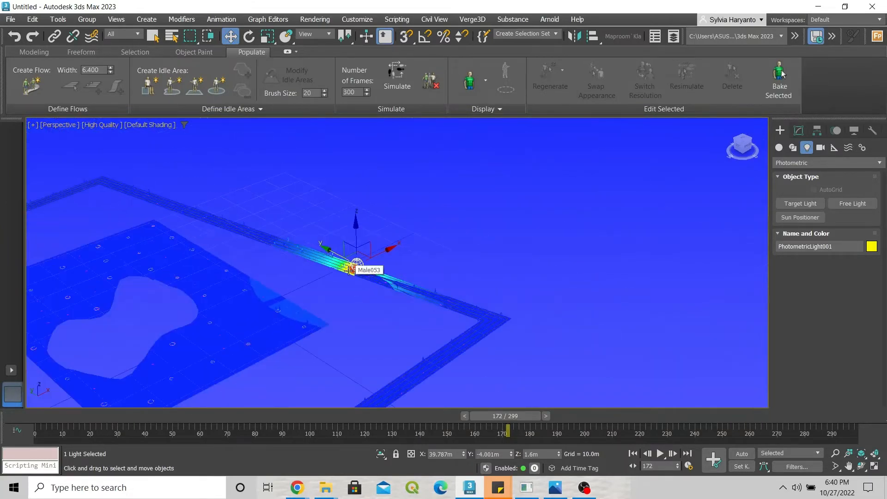
scroll(351, 270, down, 2)
scroll(361, 269, up, 4)
scroll(363, 269, up, 5)
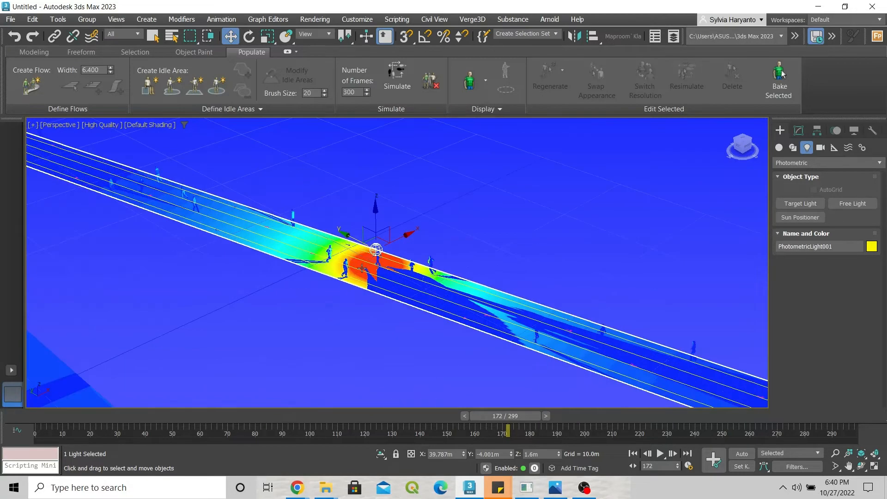
click(460, 199)
scroll(398, 232, up, 5)
scroll(398, 231, down, 6)
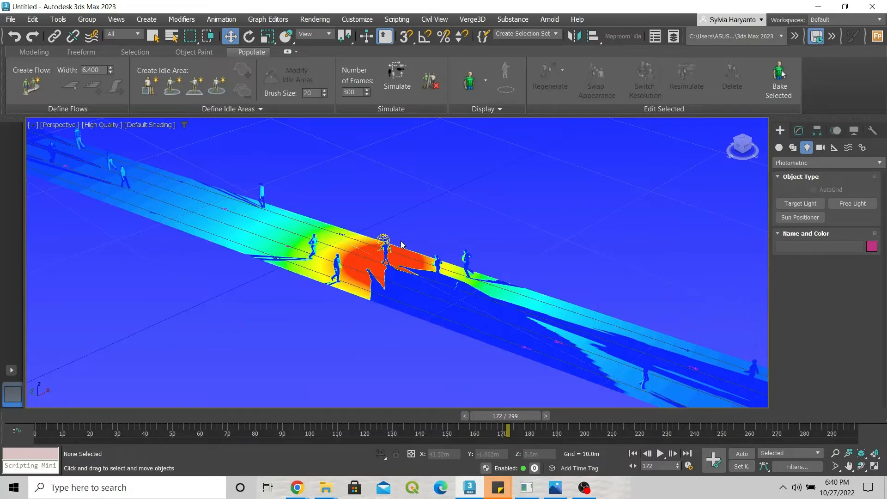
- Scrub the animation back and forth between frames 0 and 170 to check the illuminance around the passing pedestrians, ending at frame 0
scroll(383, 239, up, 5)
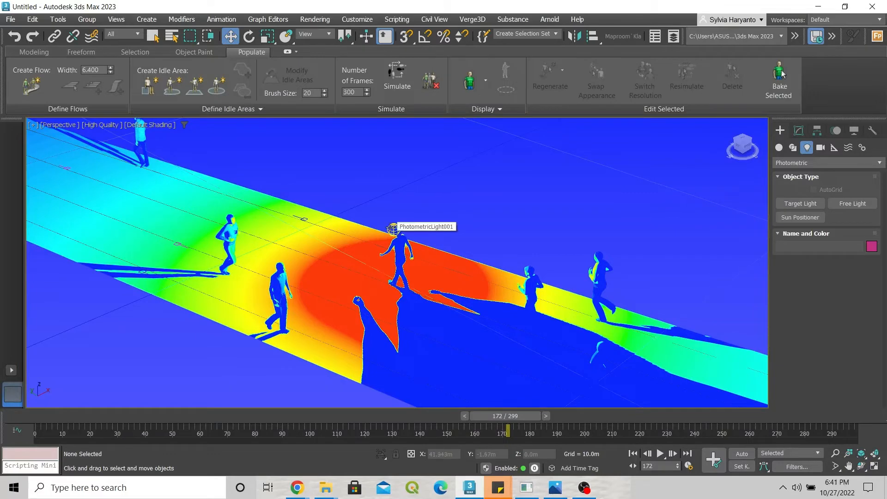
drag(487, 417, 17, 420)
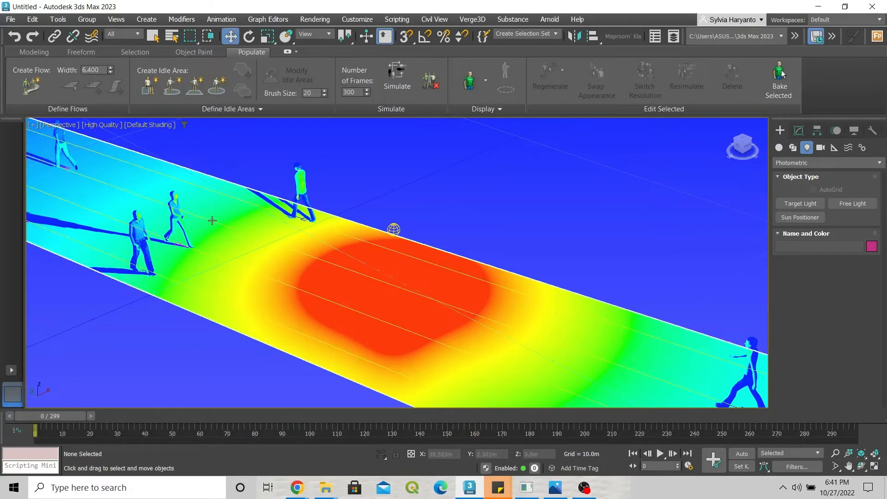
drag(71, 414, 520, 415)
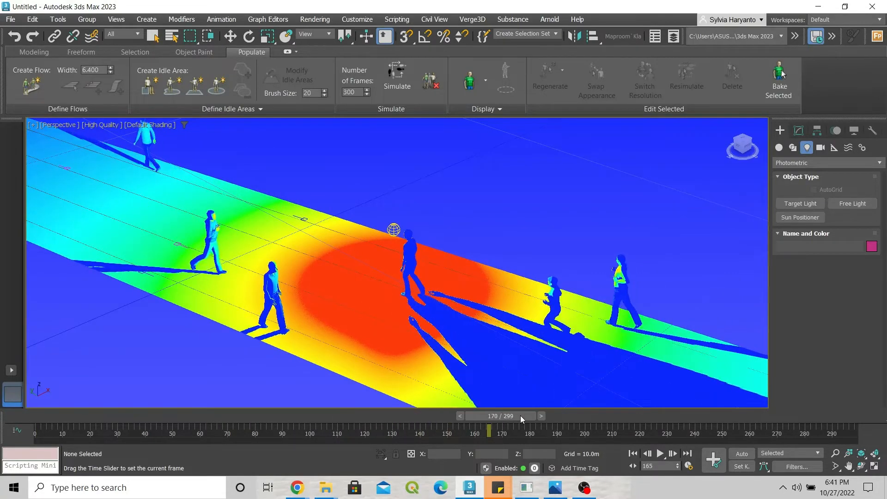
drag(194, 414, 19, 415)
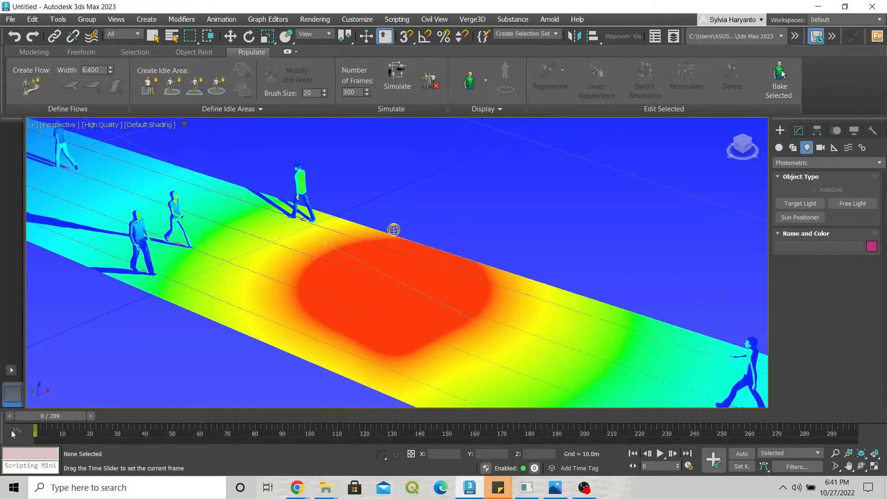
- Move the photometric light along the flow path to just in front of a pedestrian's face, at about X 37.0 m, Y 1.3 m
key(w)
click(393, 229)
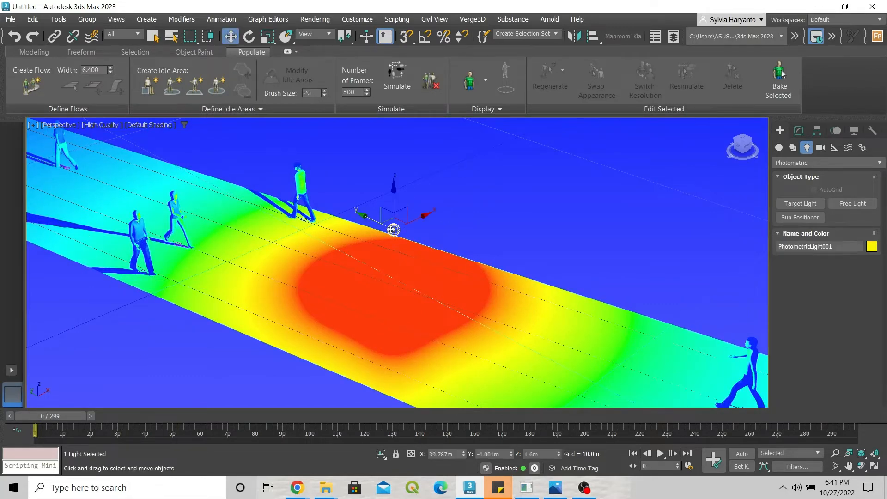
drag(360, 214, 166, 195)
scroll(166, 194, up, 5)
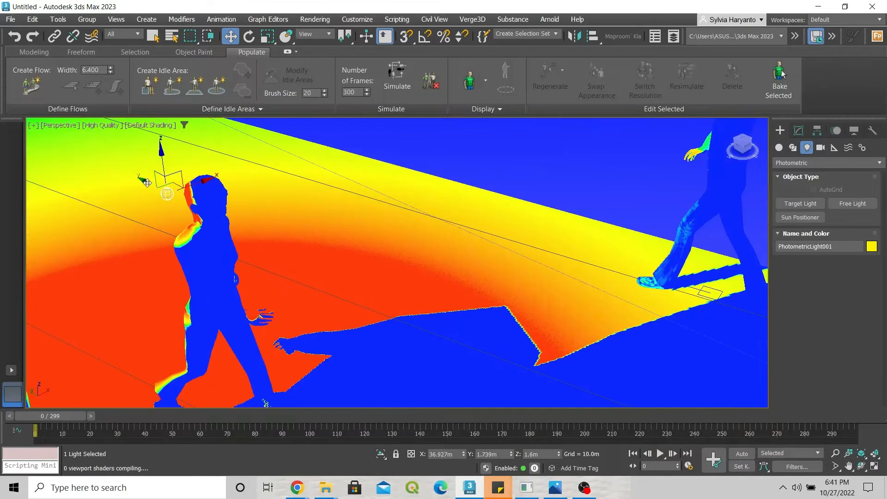
drag(147, 183, 261, 208)
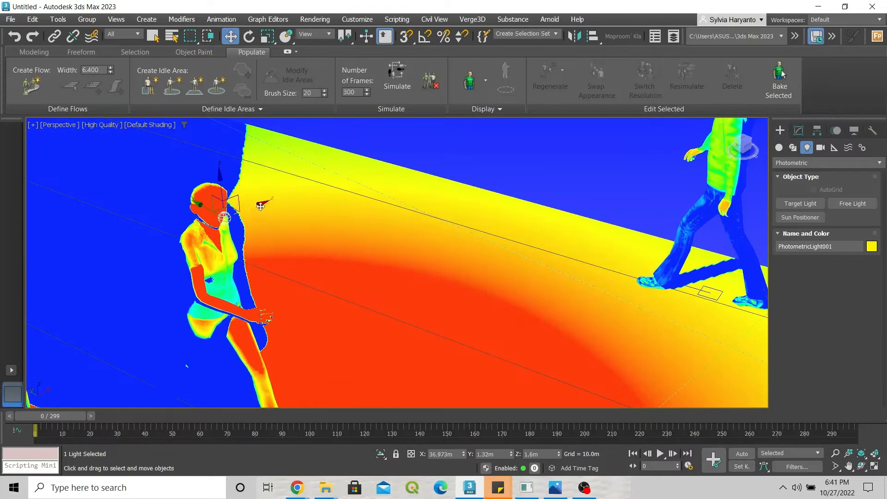
- Link the photometric light to the pedestrian right behind it as its parent
scroll(305, 197, down, 4)
scroll(312, 199, up, 3)
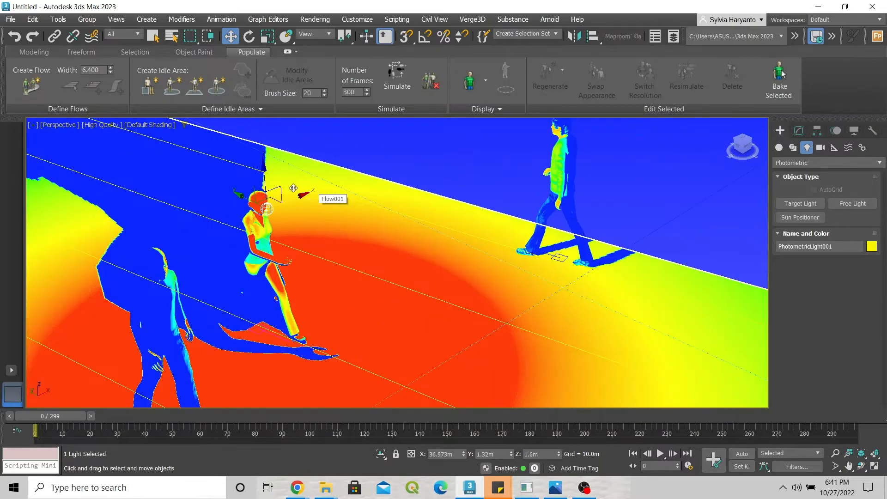
click(55, 37)
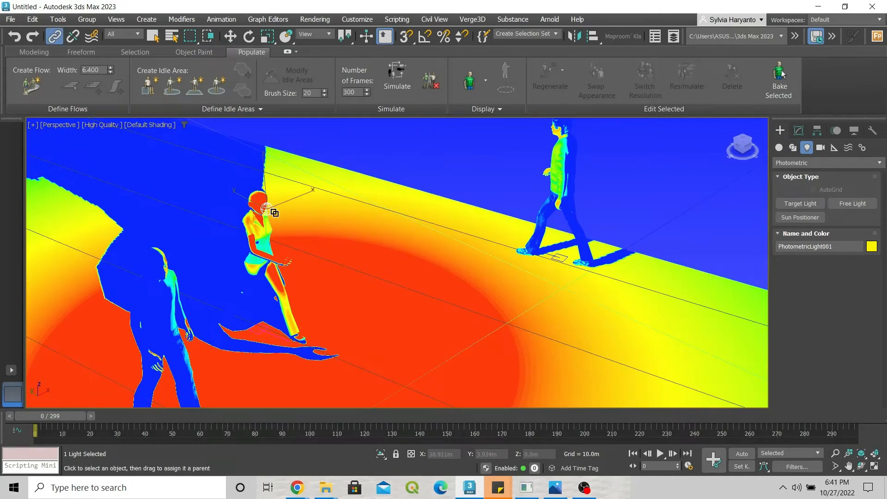
drag(275, 212, 259, 198)
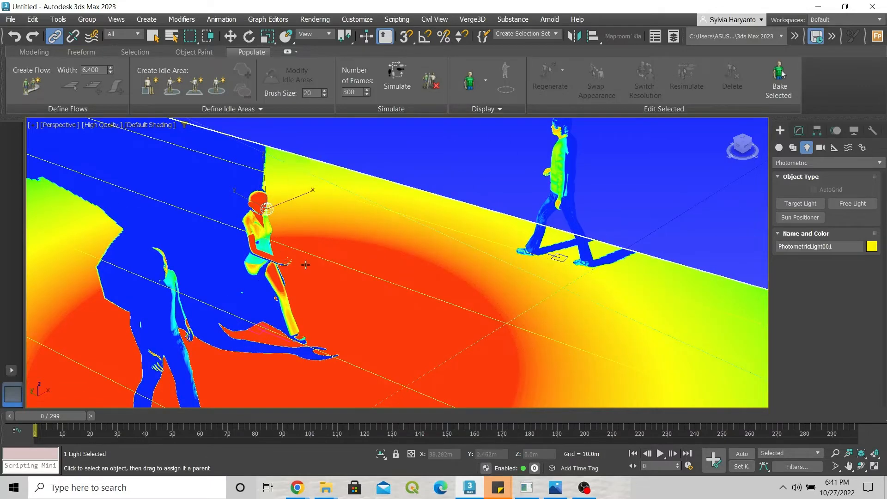
- Play the animation and scrub through to frame 299 to check that the light follows the pedestrian, then return to frame 0
scroll(294, 195, down, 3)
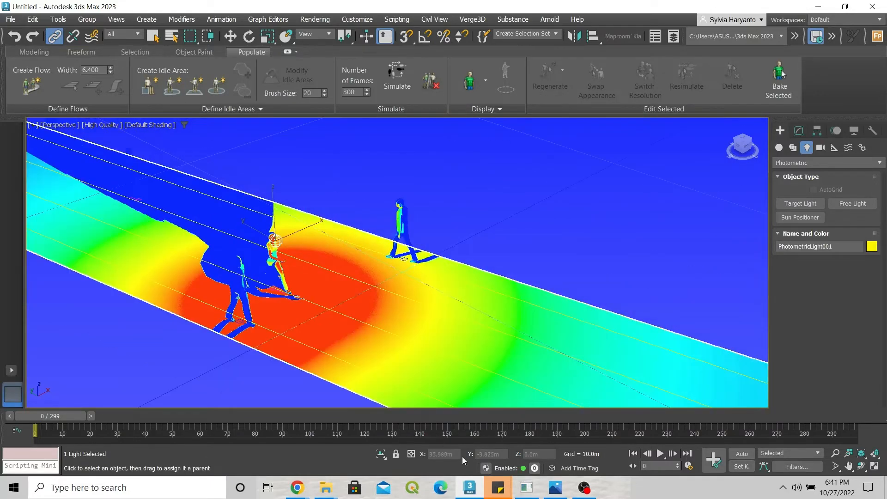
click(660, 453)
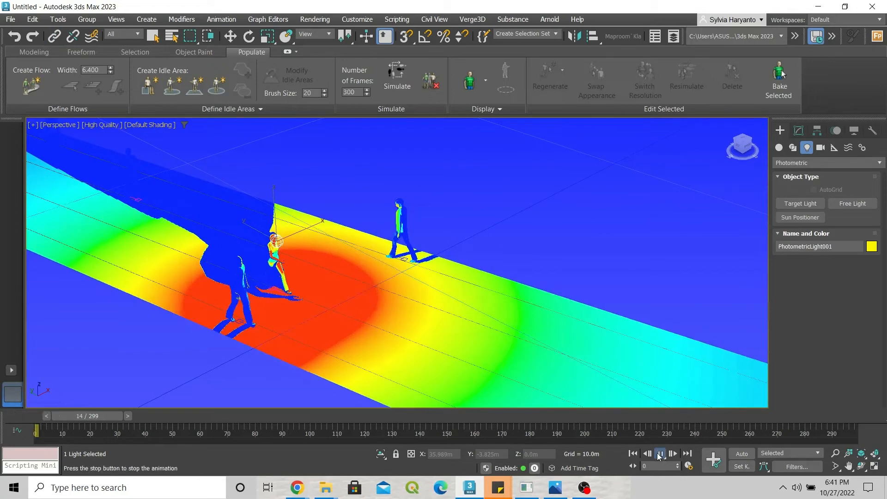
click(659, 454)
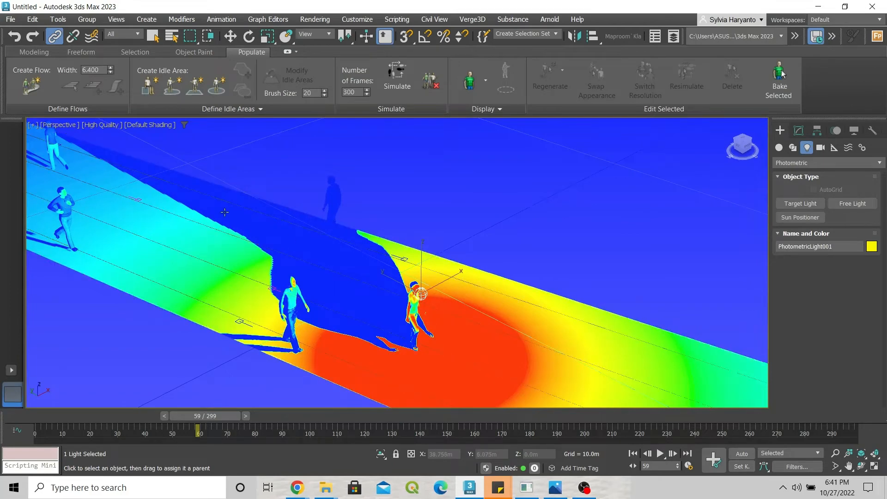
scroll(387, 234, down, 6)
scroll(386, 234, down, 4)
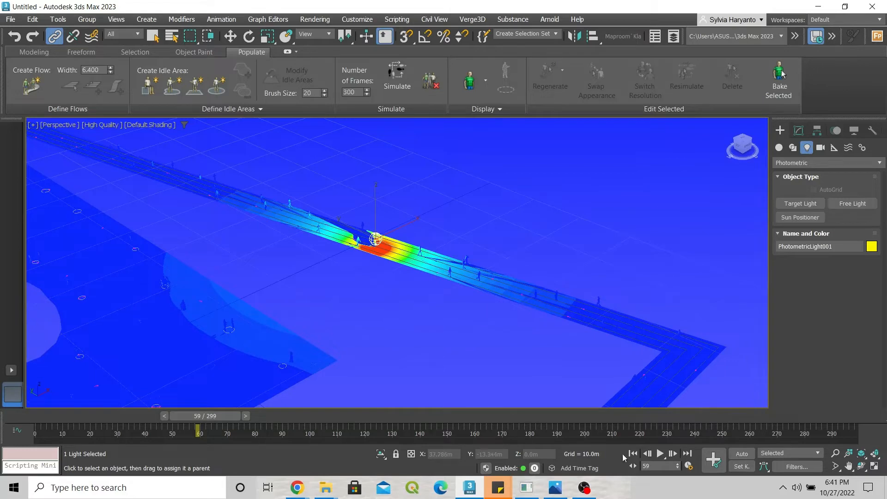
drag(178, 414, 872, 409)
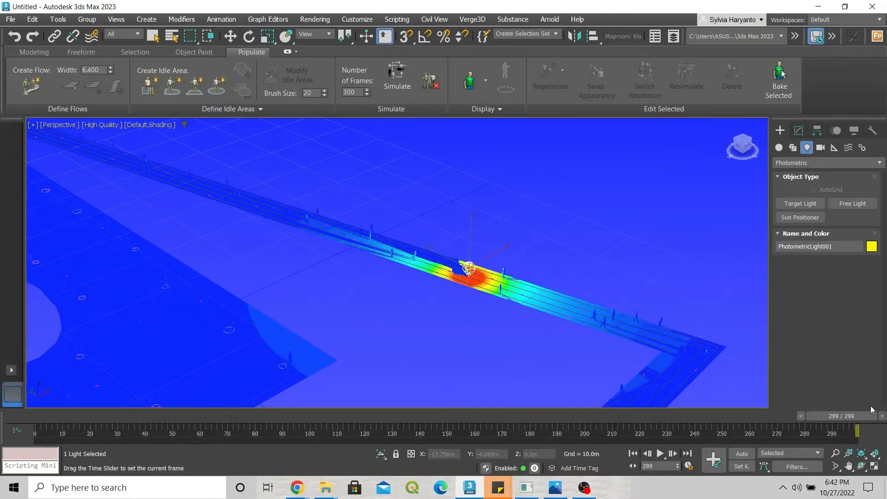
drag(336, 410, 51, 406)
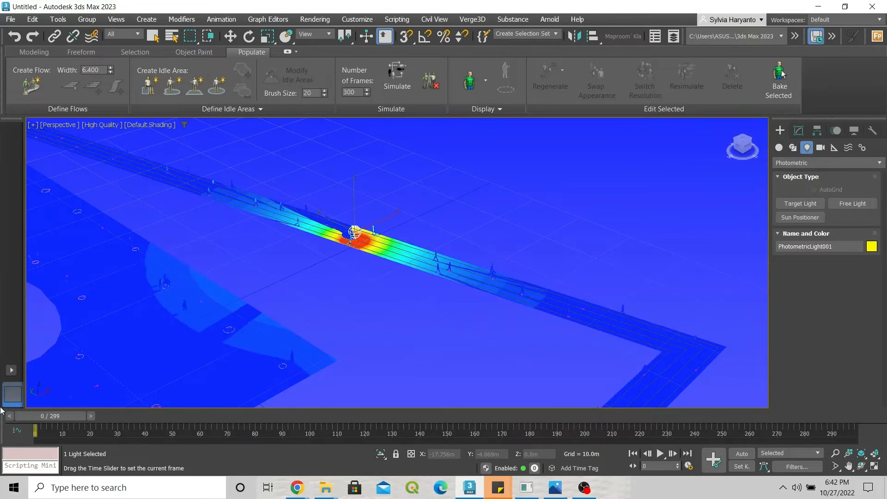
- Open the render setup and set the time output to the active time segment
click(55, 36)
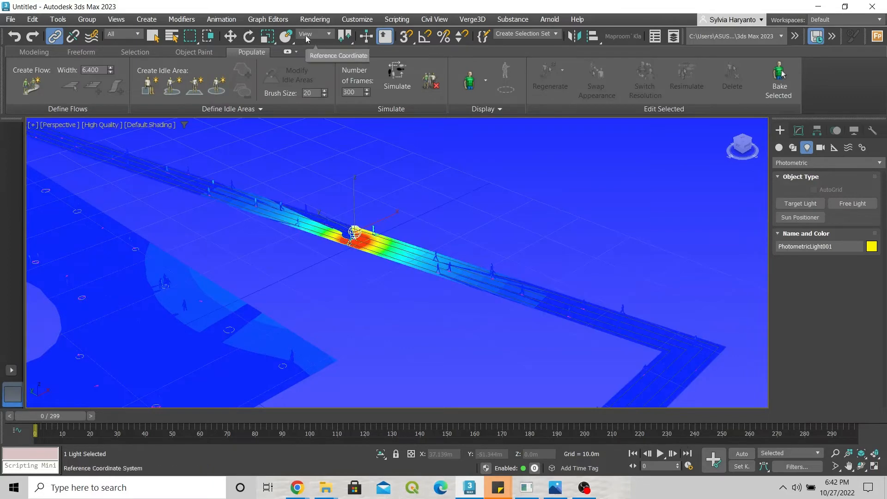
click(310, 23)
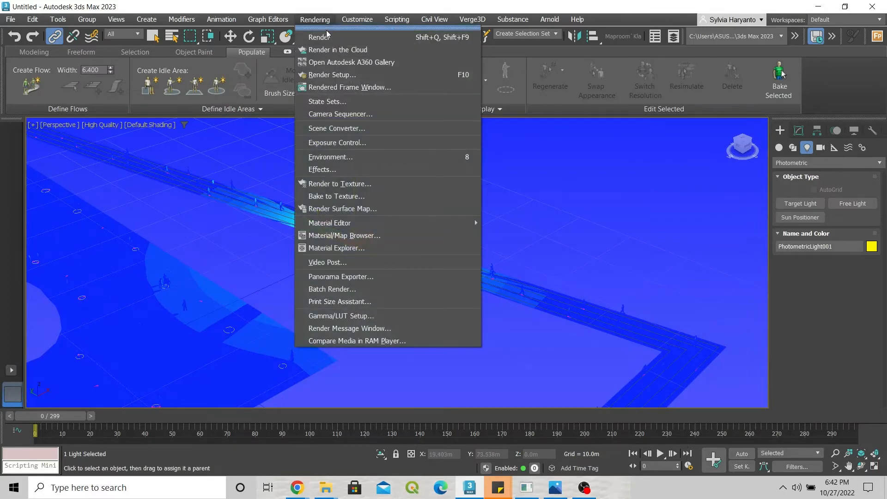
click(340, 73)
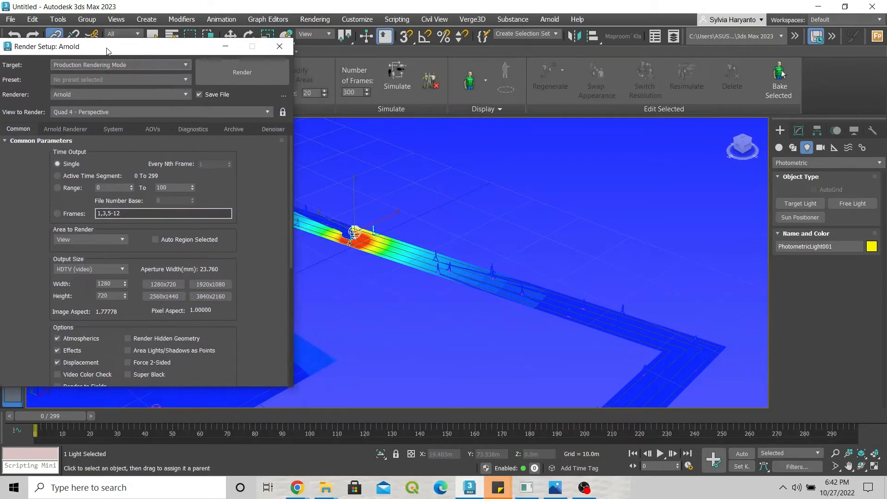
drag(114, 51, 137, 40)
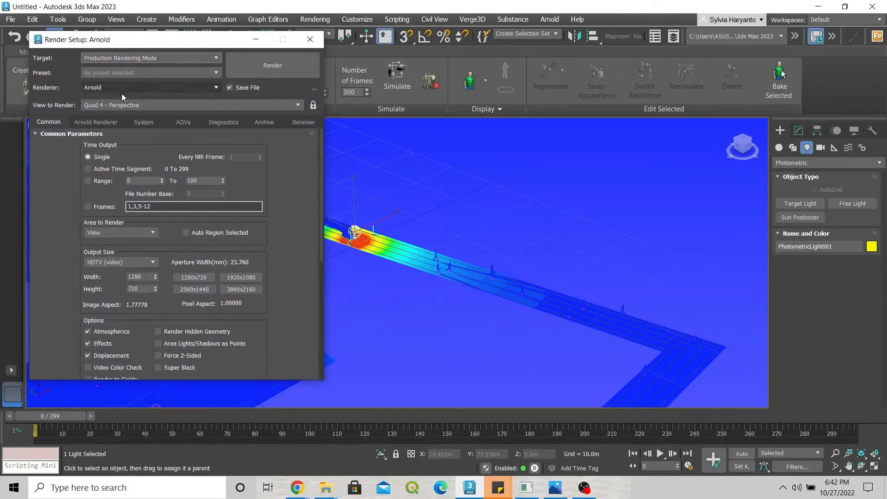
click(114, 175)
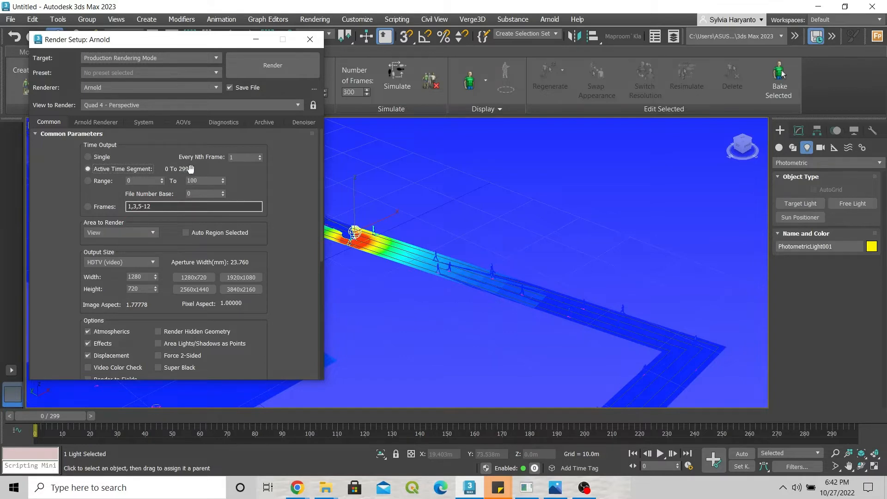
- Open the render output file settings and name the output file Test Populate2 in the Dynamic Modeling of Cities folder
scroll(158, 216, down, 3)
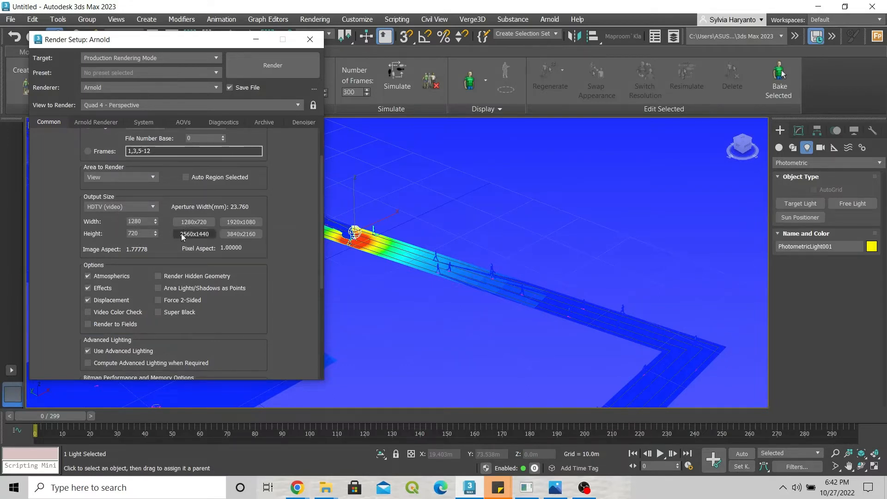
scroll(199, 274, down, 2)
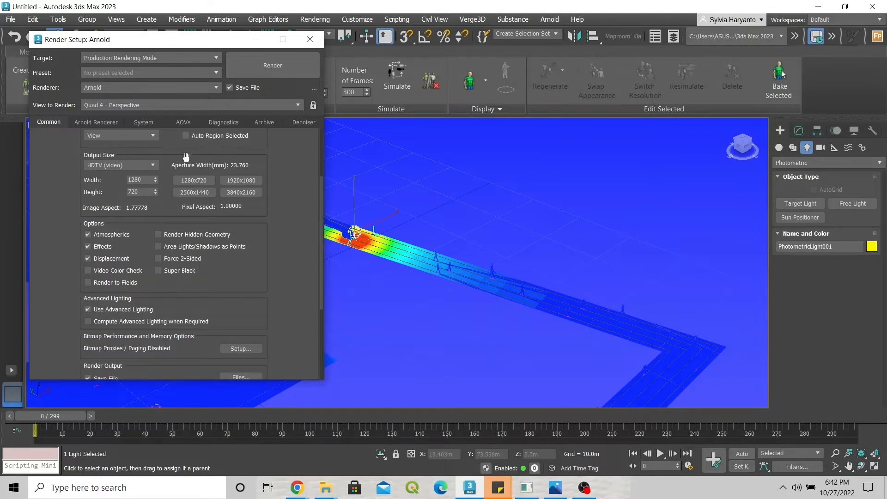
scroll(230, 229, down, 5)
scroll(230, 229, down, 1)
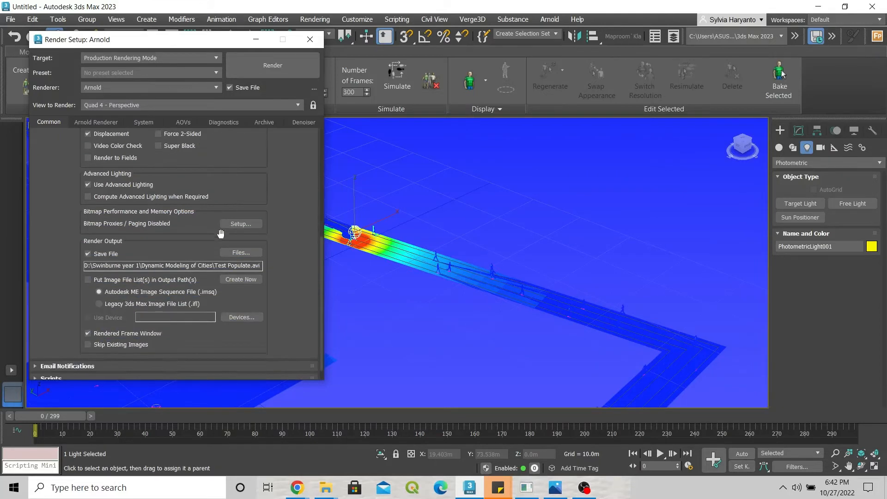
scroll(122, 238, down, 1)
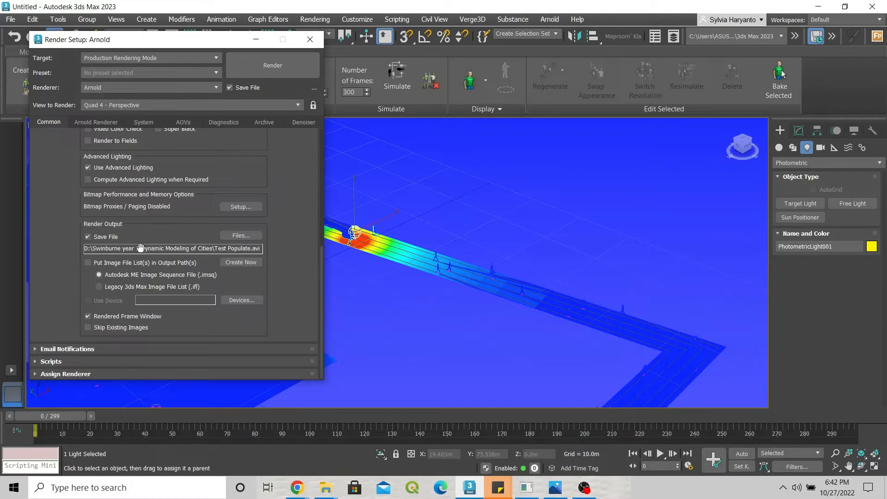
click(233, 236)
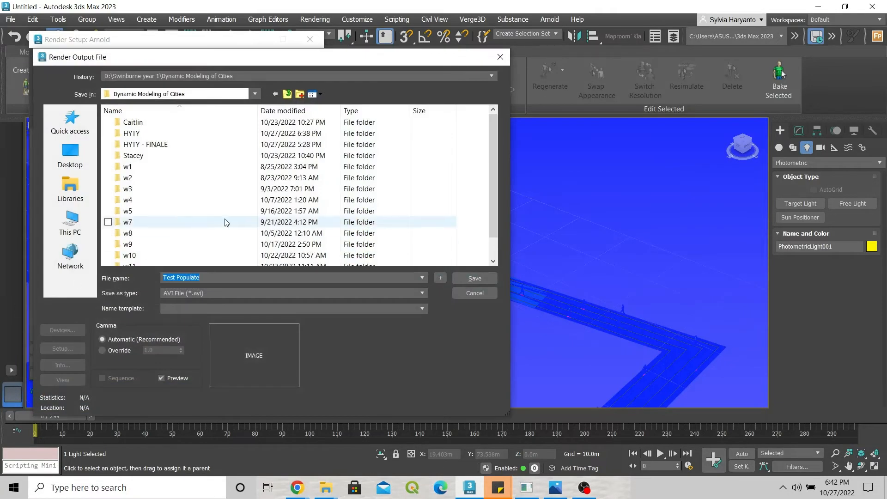
scroll(236, 222, down, 1)
click(209, 279)
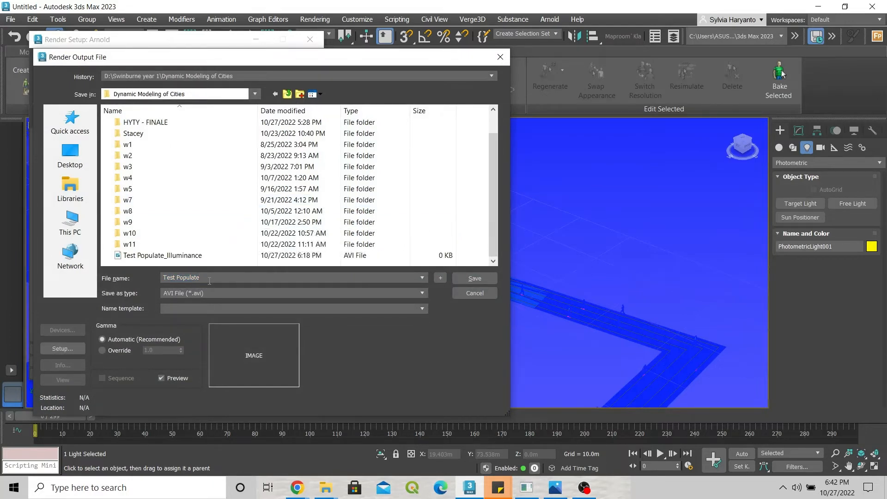
text(2)
- Choose AVI as the render output's file type and save the output file settings
click(215, 293)
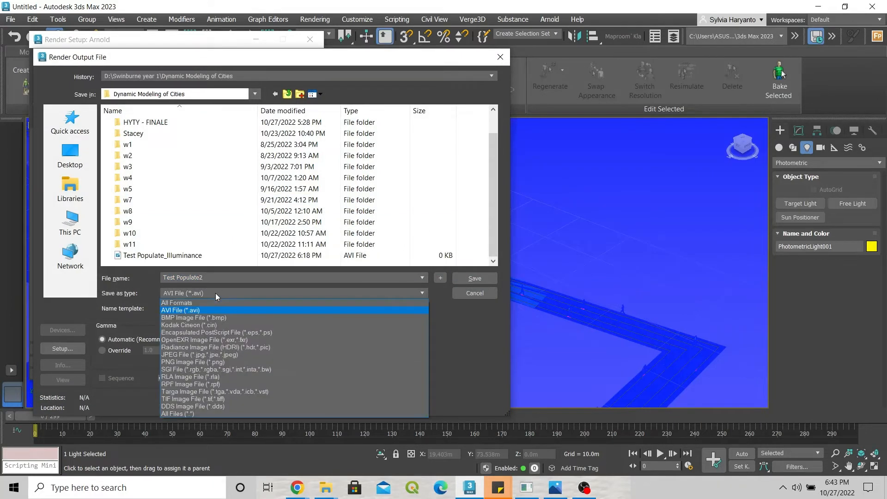
click(192, 312)
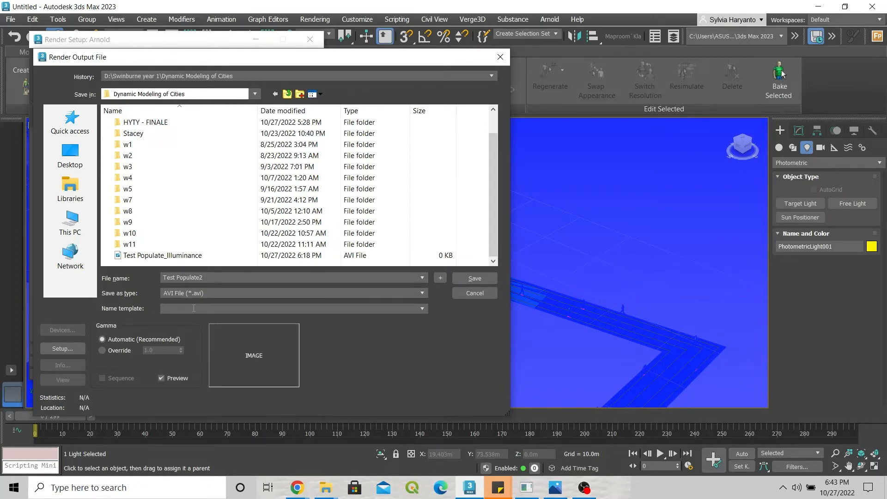
click(210, 292)
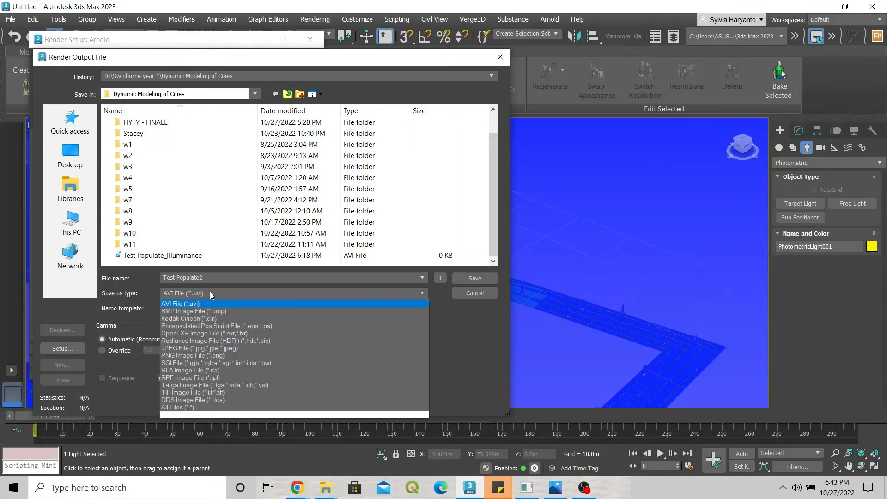
click(191, 301)
click(191, 294)
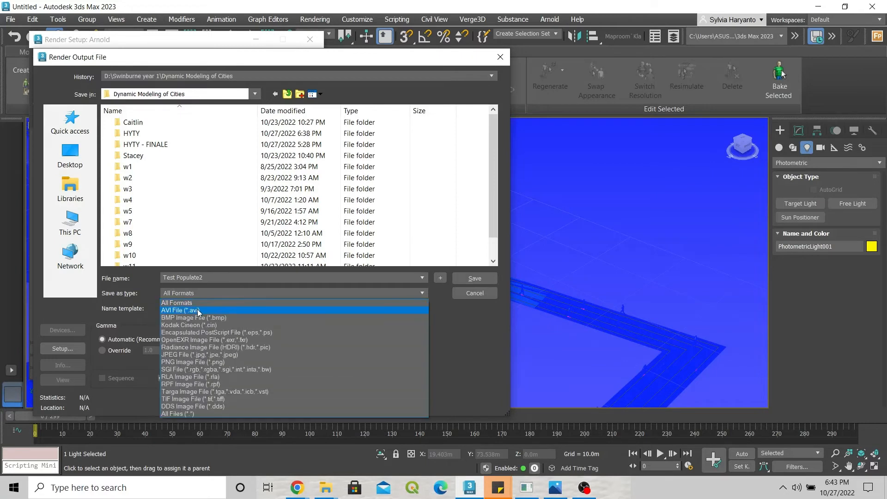
click(196, 308)
scroll(233, 259, down, 1)
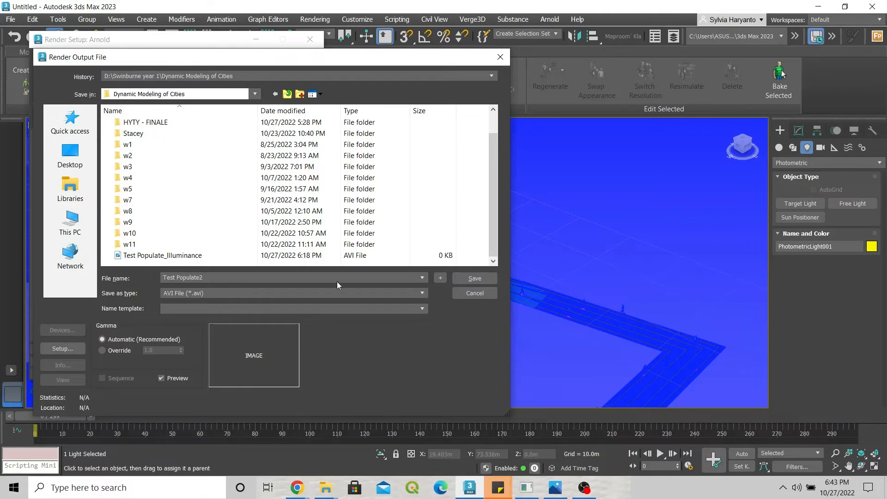
click(464, 278)
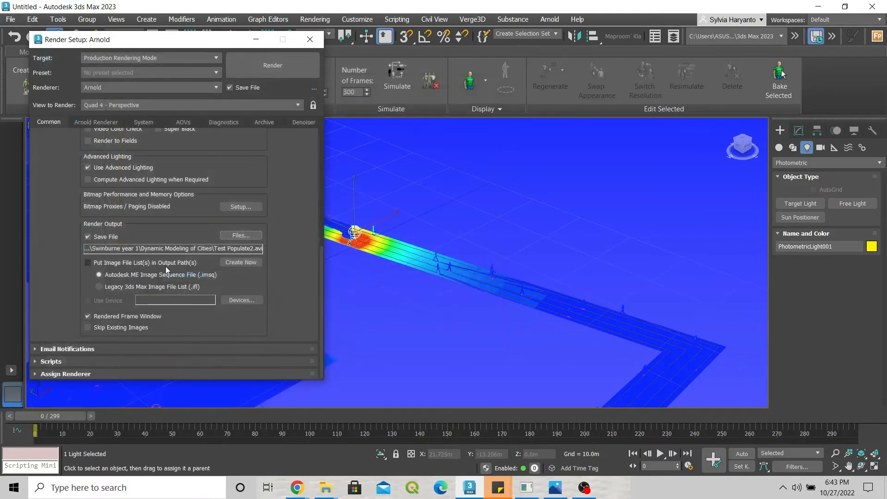
- Render the perspective view's animation to the output file
scroll(265, 321, up, 10)
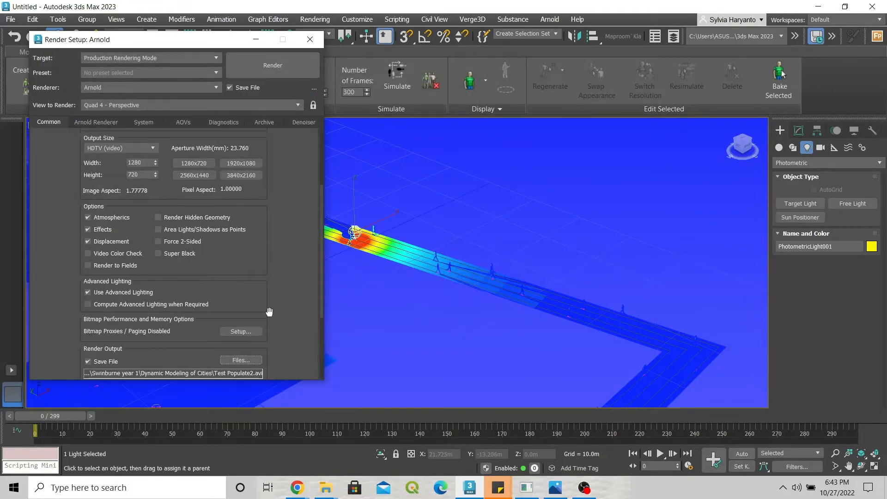
click(292, 65)
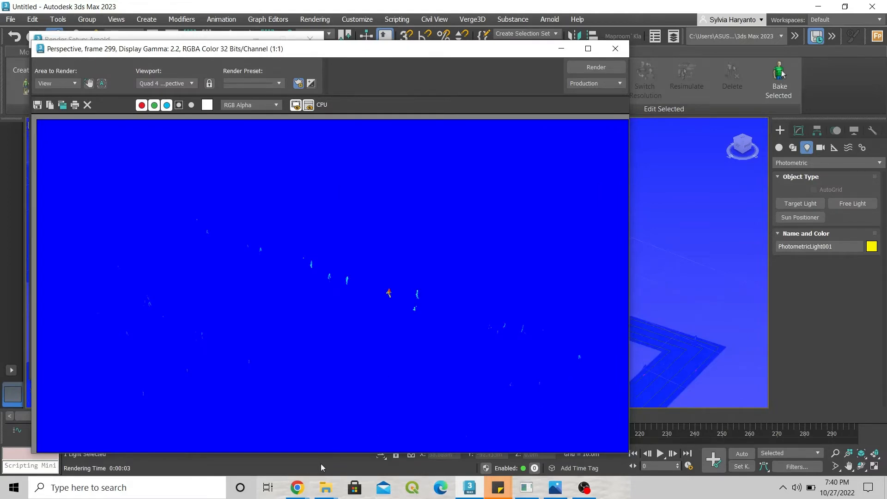
- Play back the rendered Test Populate2 video from the Dynamic Modeling of Cities folder, pause it and close the player
click(334, 482)
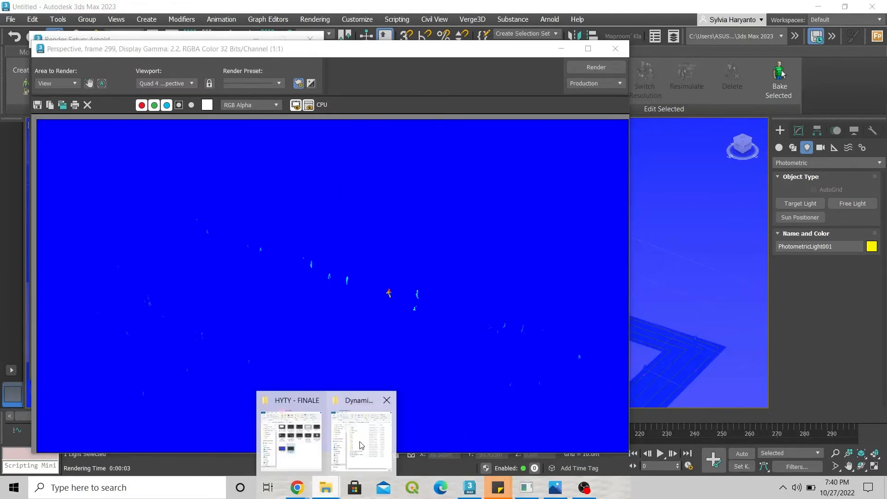
click(362, 443)
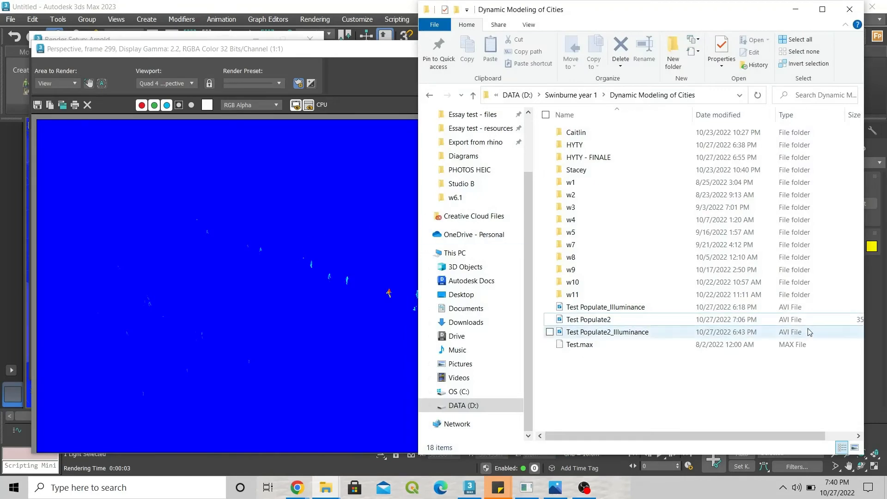
double_click(619, 322)
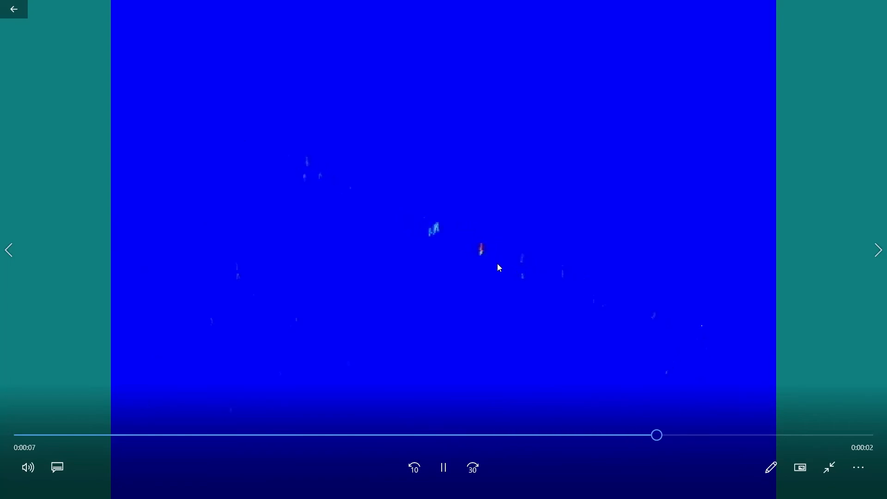
drag(706, 443, 642, 454)
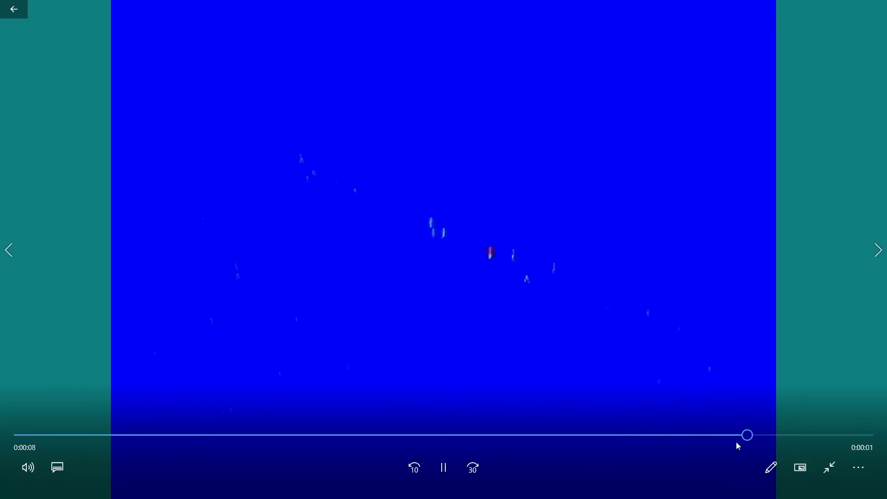
click(438, 471)
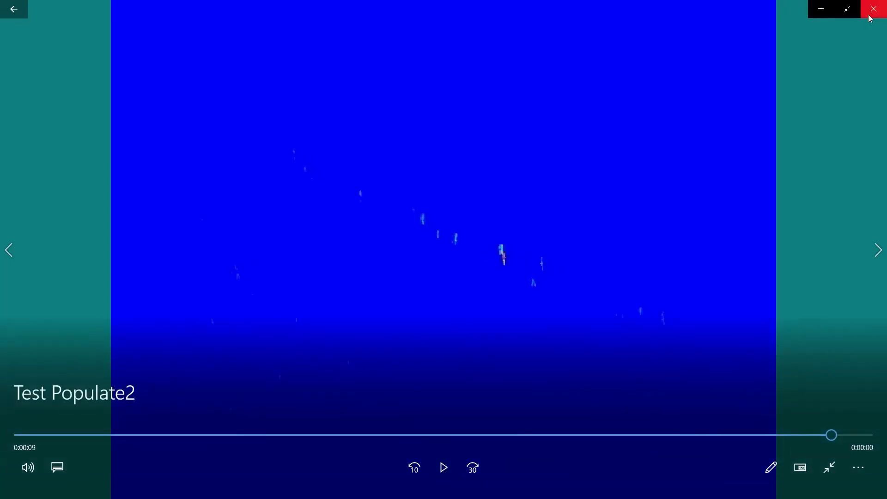
click(875, 6)
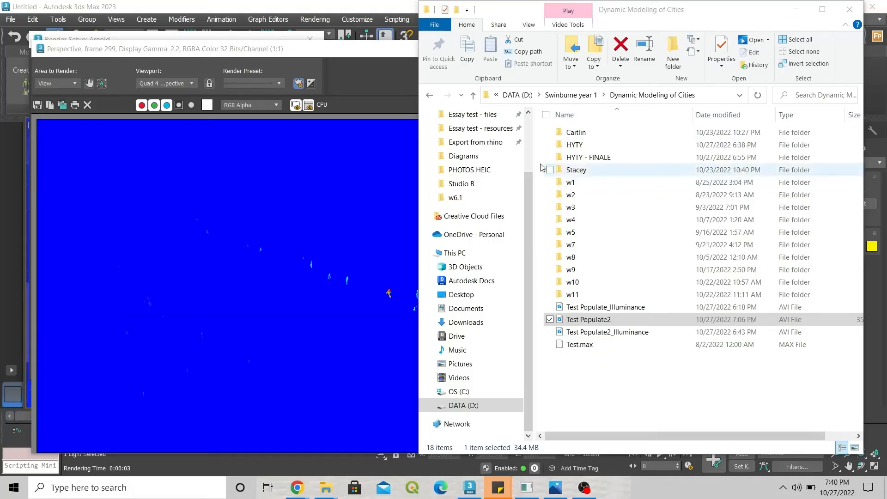
- Minimize the folder, rendered frame and Render Setup windows, and leave nothing selected in the perspective view
click(794, 9)
click(559, 49)
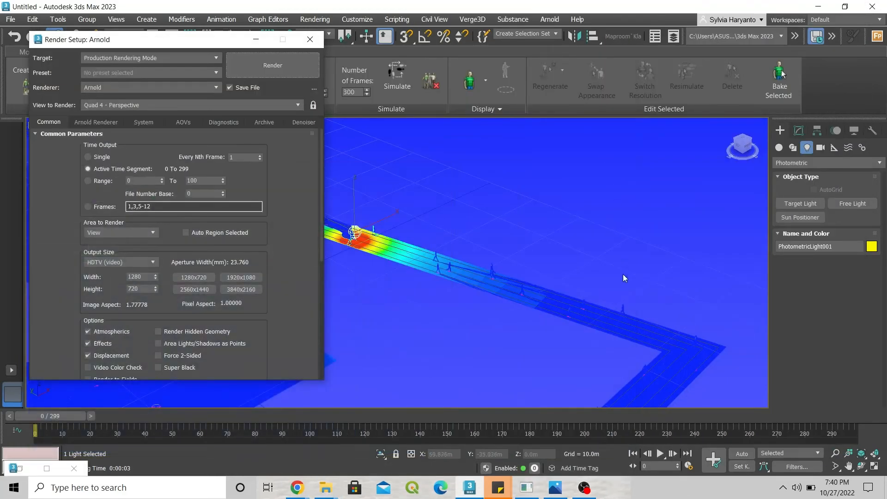
click(383, 250)
click(384, 249)
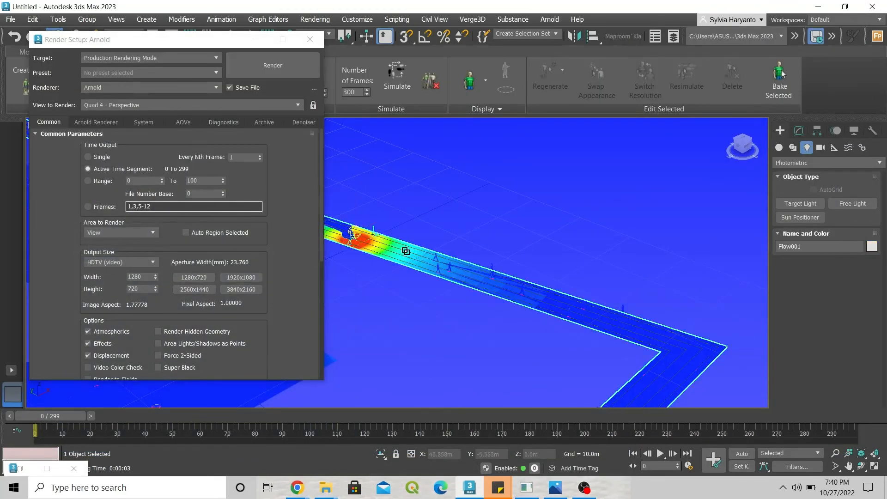
click(500, 211)
click(401, 252)
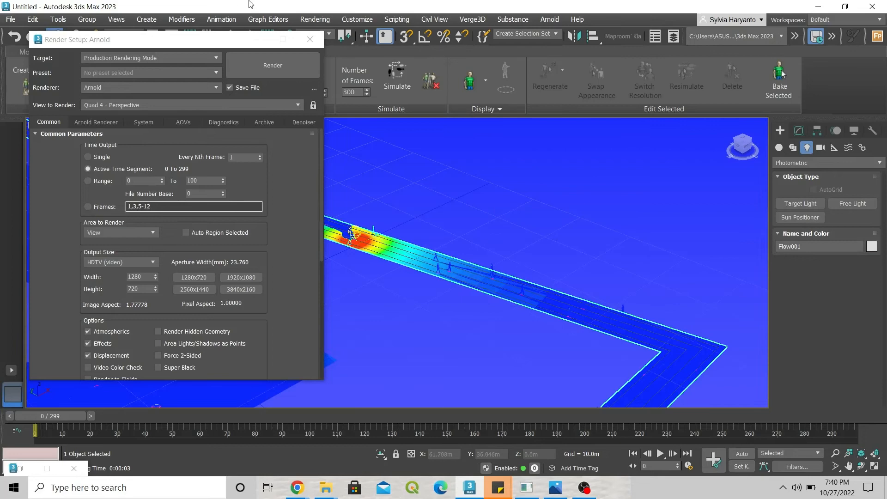
click(255, 39)
click(444, 227)
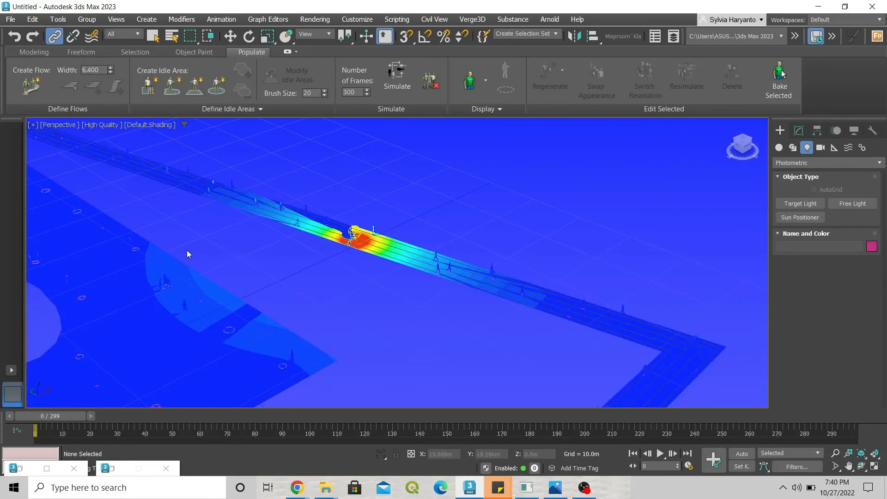
- Switch the viewport to the Top view with the whole flow path in sight and set its display to High Quality
key(t)
scroll(381, 275, down, 10)
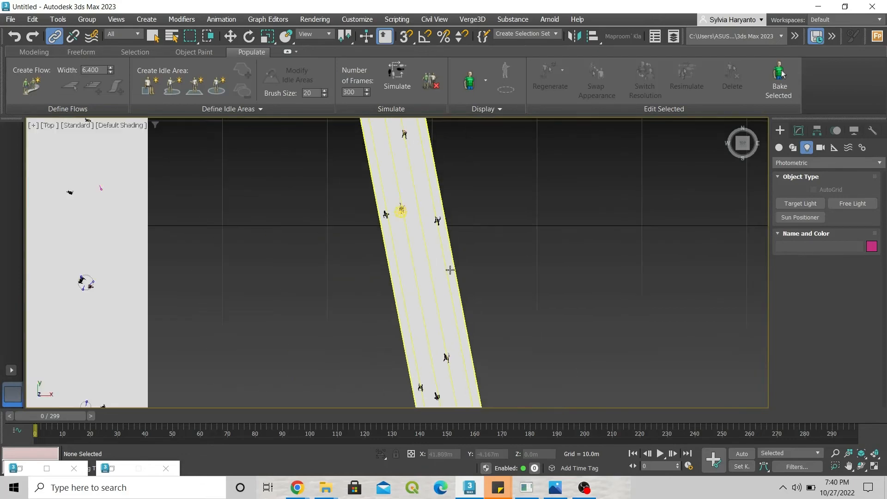
scroll(441, 258, up, 2)
scroll(441, 300, down, 3)
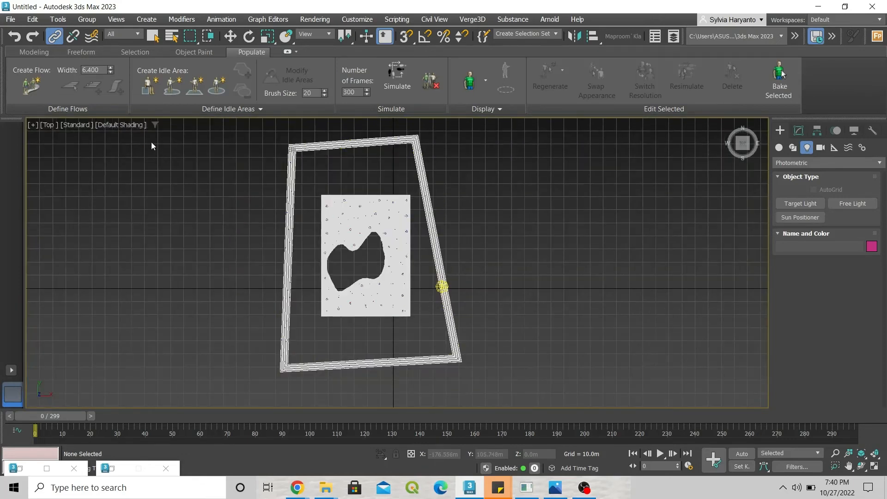
click(74, 125)
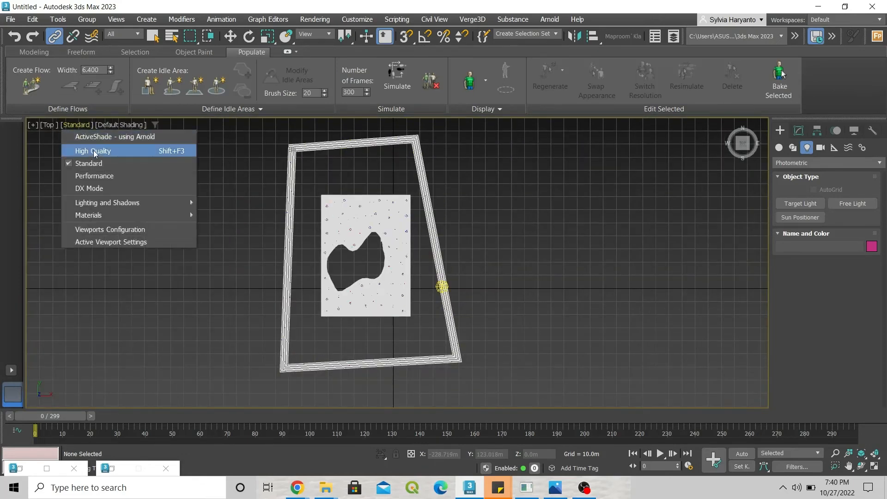
click(279, 185)
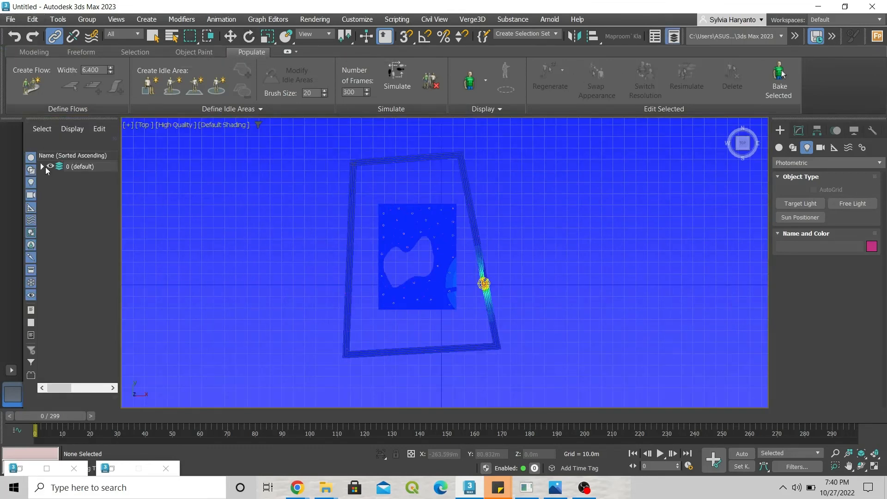
- Expand the 0 (default) layer in the scene's object list and hide the photometric light
click(44, 166)
drag(113, 187, 118, 364)
click(58, 369)
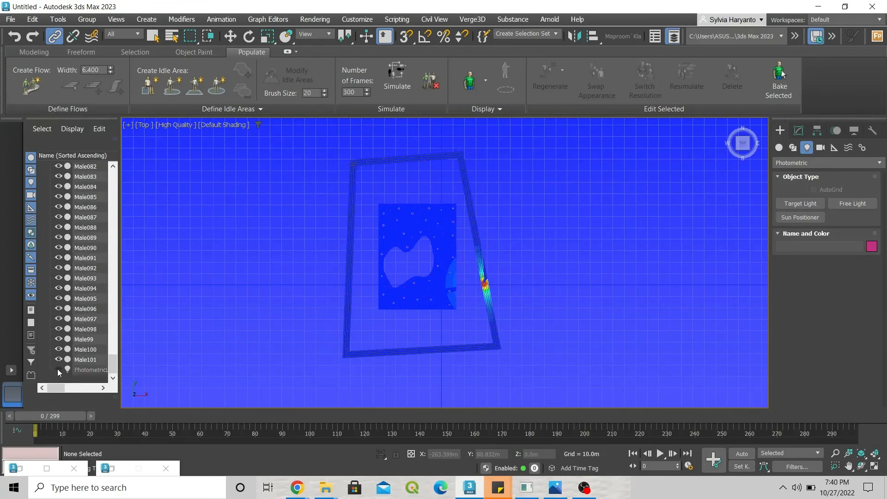
- Examine the pseudo colour illuminance on the flow path and the idle area from above, both close up and as a whole
scroll(484, 300, up, 5)
scroll(484, 300, down, 5)
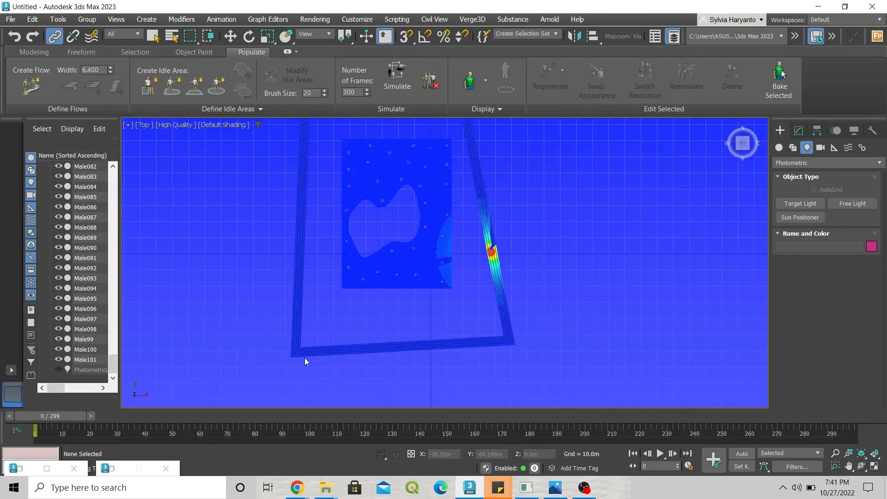
scroll(304, 357, down, 3)
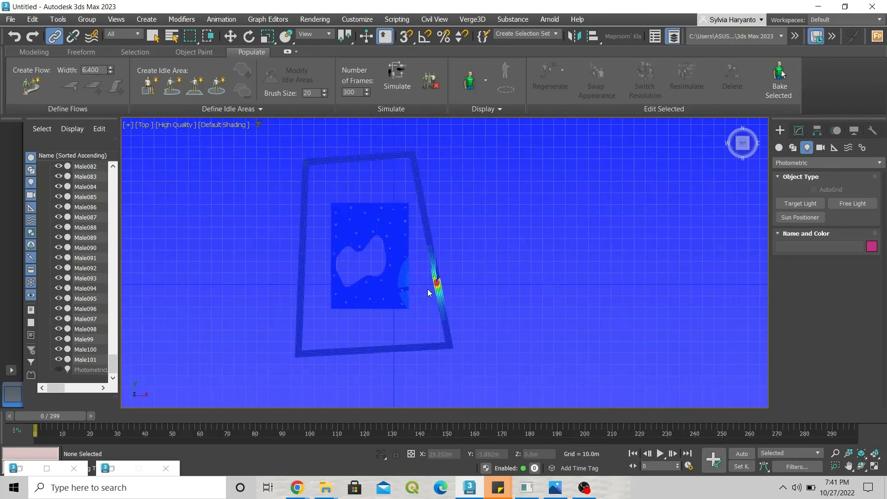
scroll(438, 277, up, 5)
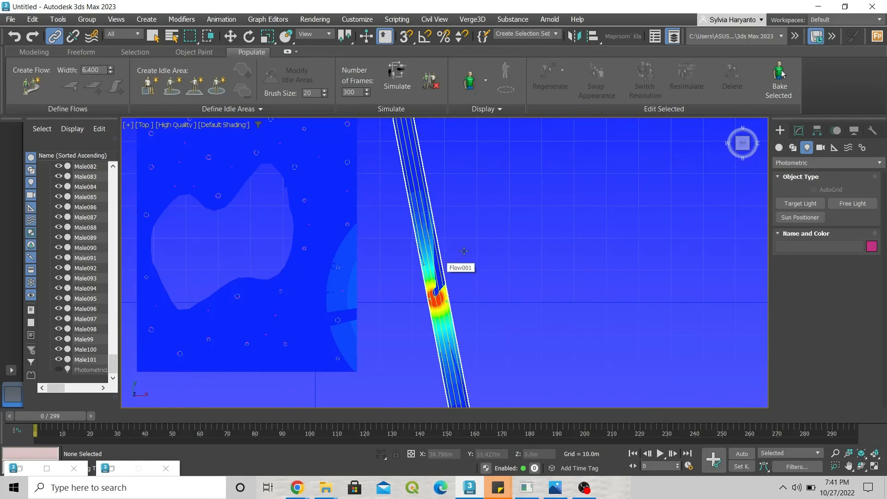
scroll(467, 250, down, 4)
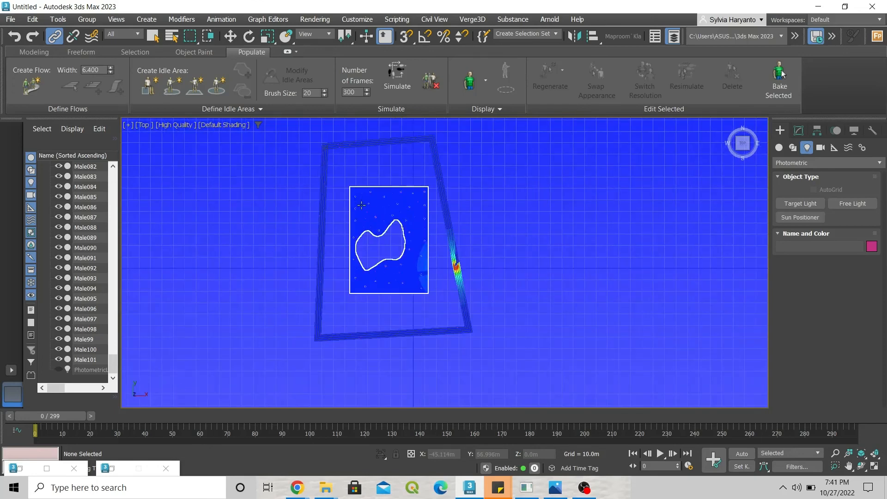
scroll(364, 159, up, 2)
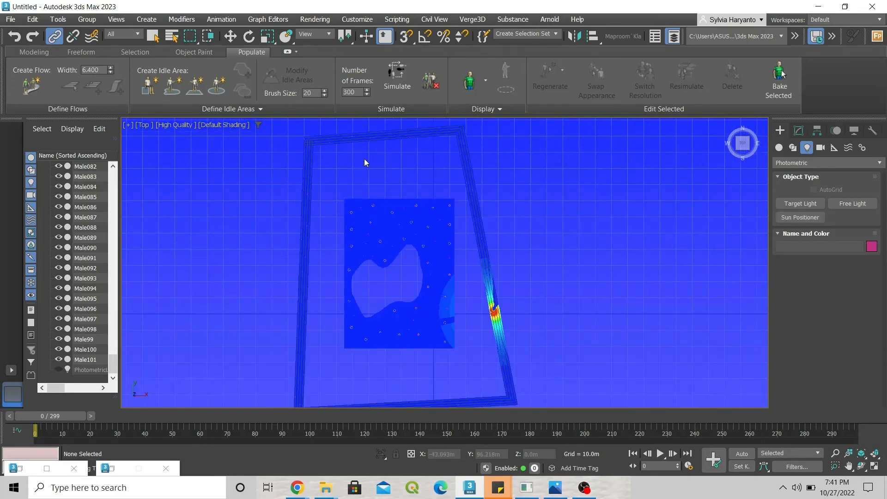
scroll(363, 159, down, 2)
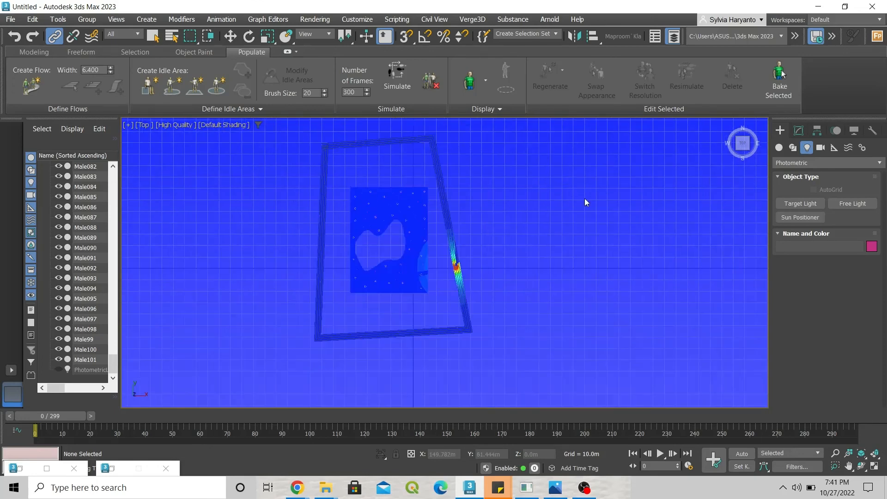
click(593, 485)
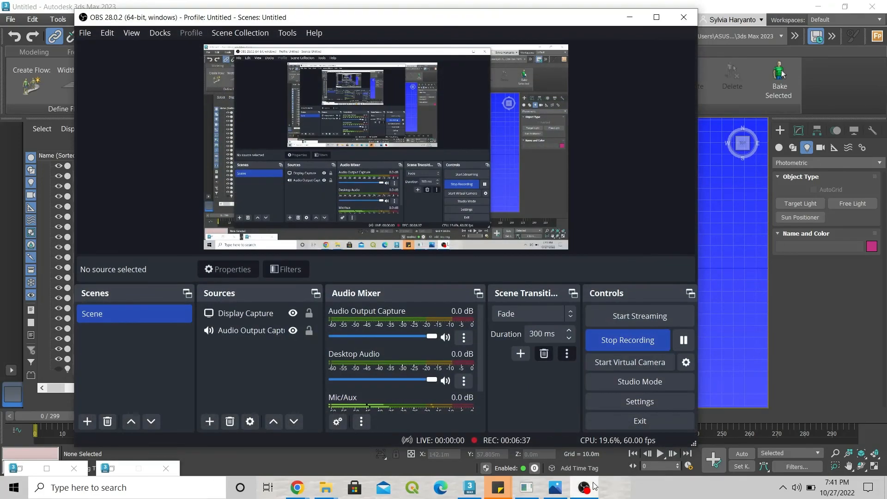
click(629, 17)
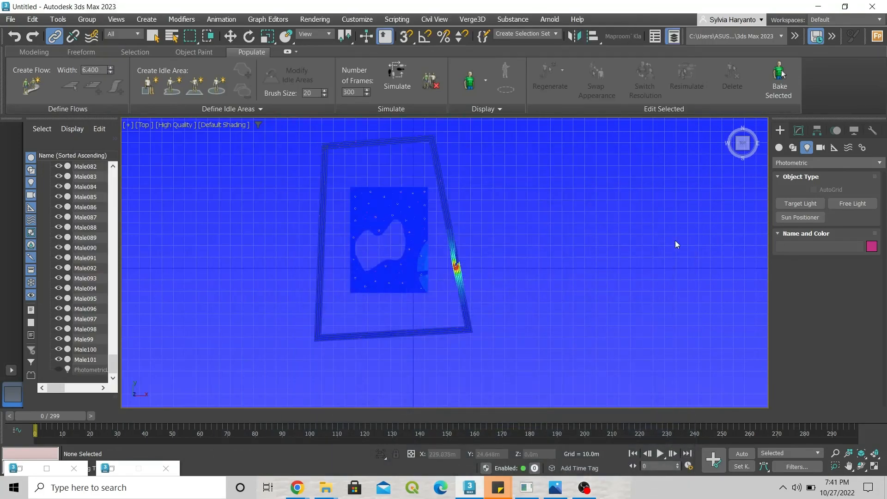